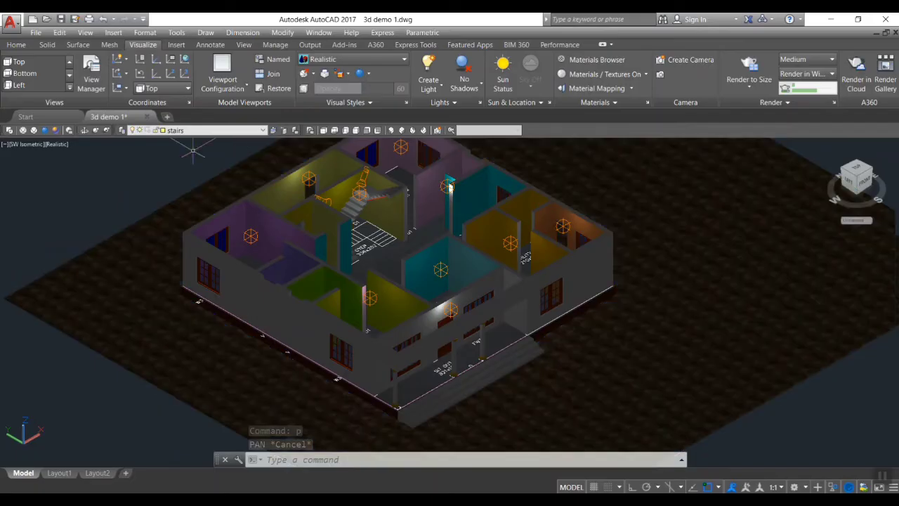
Step: Orbit the house model to a new angle and run Render to Size on it
middle_click_drag(244, 229, 242, 216, "shift")
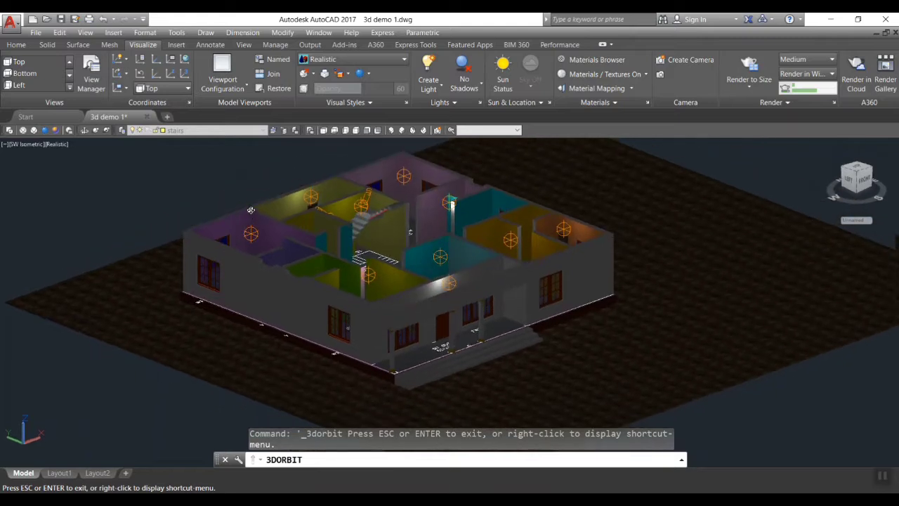
left_click_drag(244, 212, 299, 206)
left_click(751, 65)
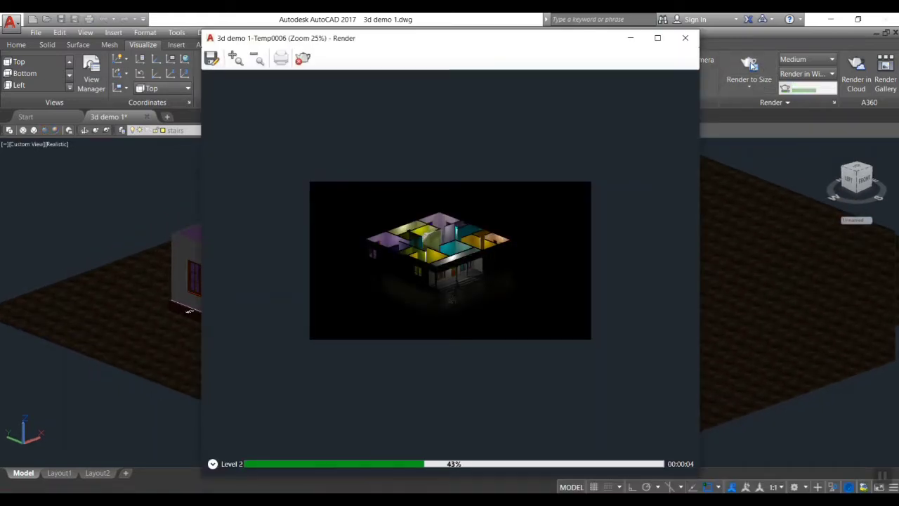
scroll(484, 260, "up", 1)
scroll(479, 261, "up", 1)
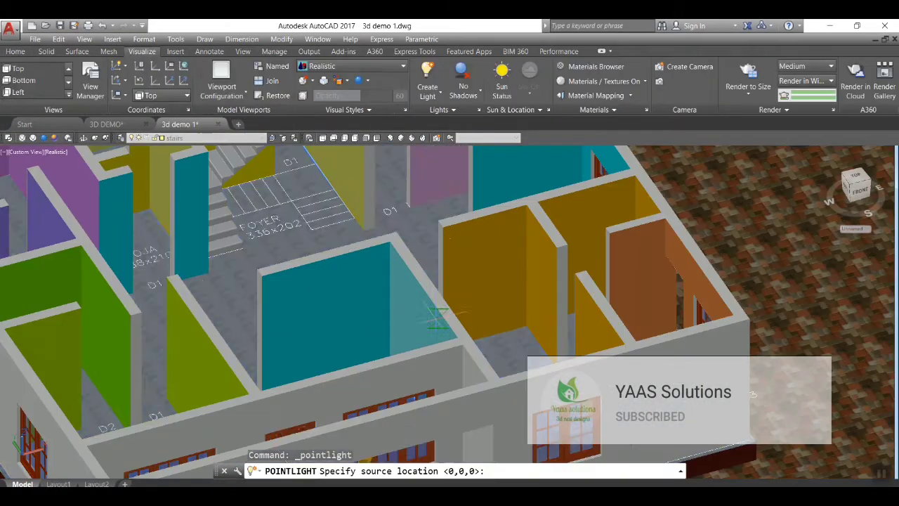
Step: Start the LINE command and draw a first guide line inside the front room
scroll(413, 245, "up", 1)
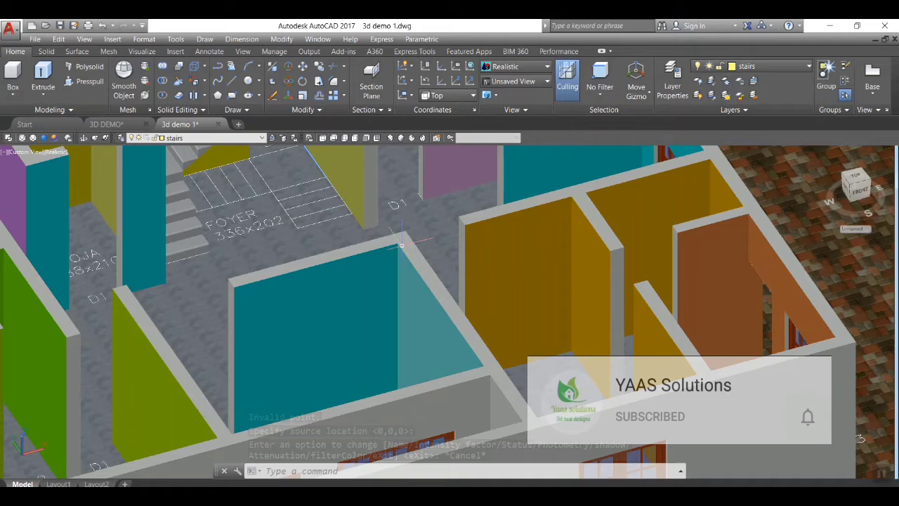
type("line")
key("Return")
left_click(405, 248)
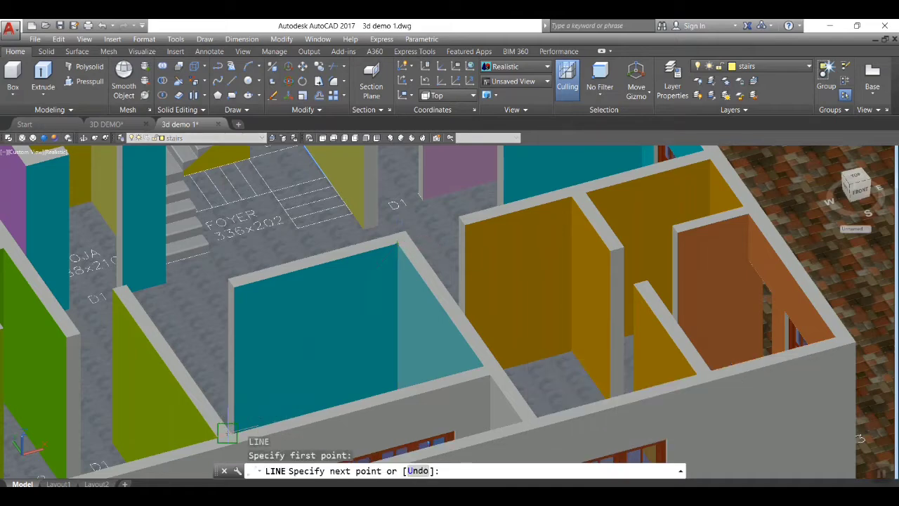
key("Return")
key("Return")
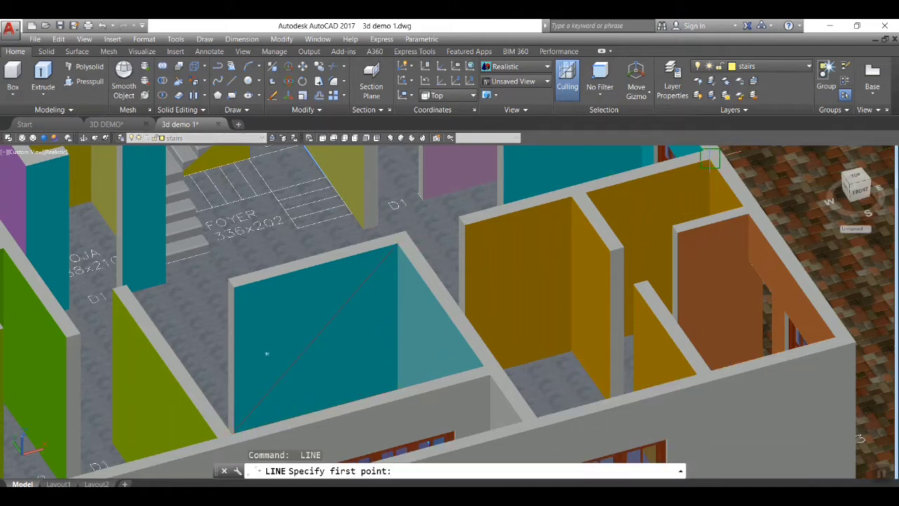
Step: Draw two more diagonal guide lines from wall midpoints across the ground-floor rooms
scroll(708, 198, "down", 3)
scroll(655, 200, "up", 2)
left_click(631, 302)
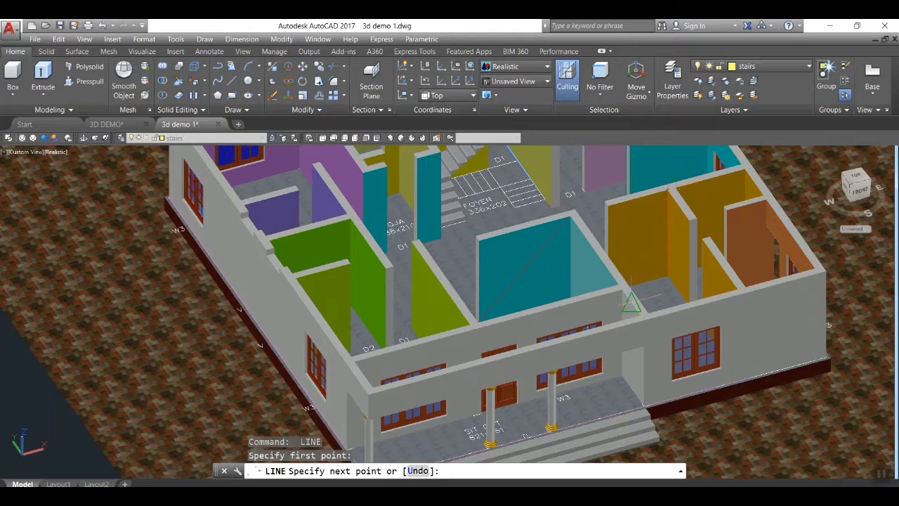
left_click(666, 196)
key("Return")
key("Return")
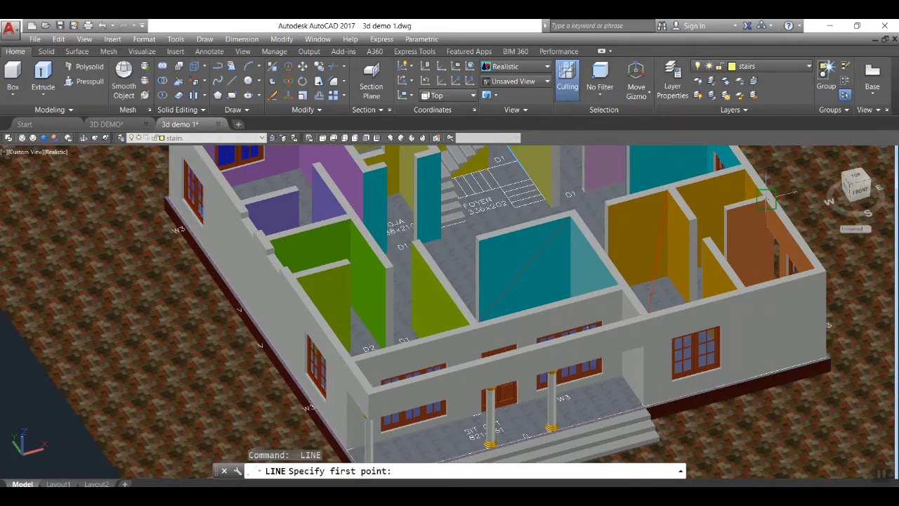
left_click(750, 294)
scroll(750, 293, "up", 2)
left_click(772, 182)
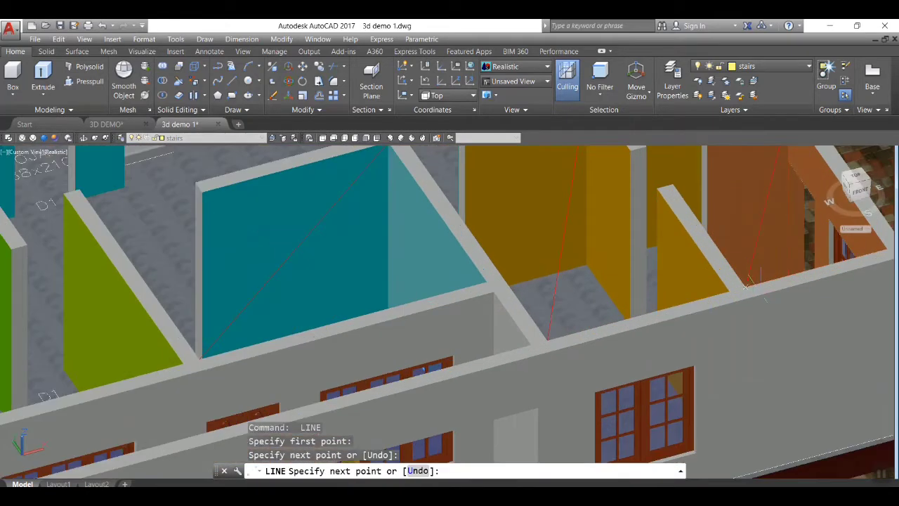
key("Return")
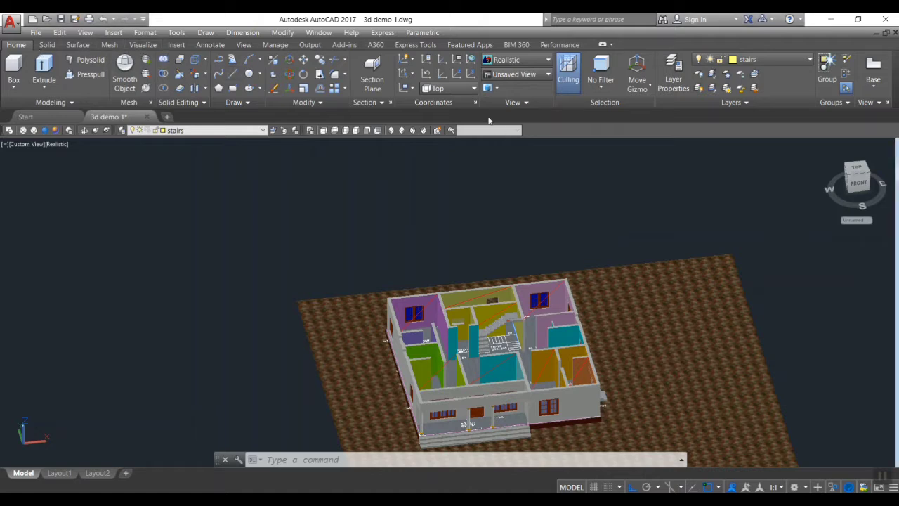
Step: Turn off default lighting and place a default point light at the purple room's window
left_click(143, 45)
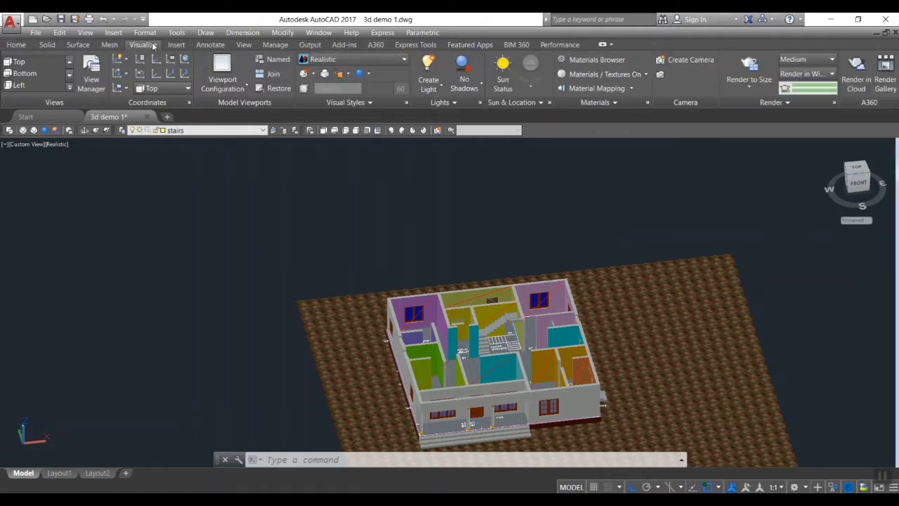
left_click(438, 92)
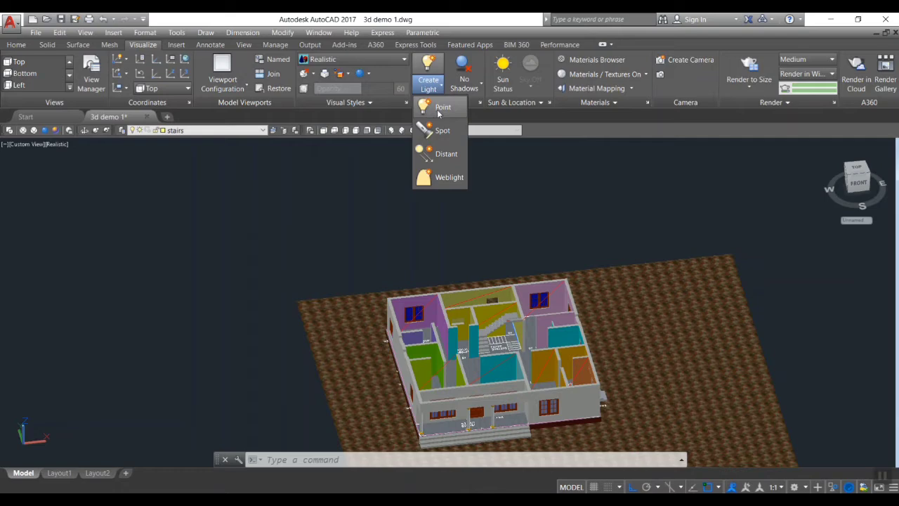
left_click(438, 111)
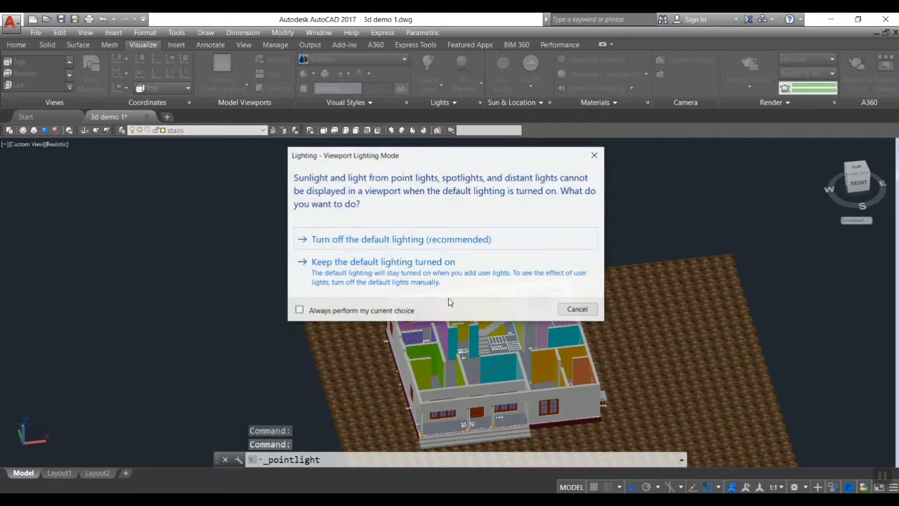
left_click(401, 244)
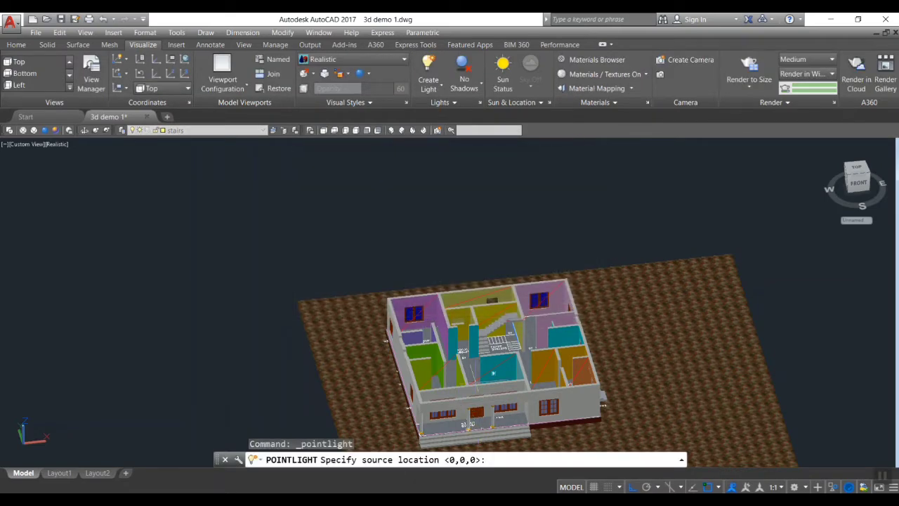
scroll(548, 423, "up", 2)
scroll(549, 422, "up", 2)
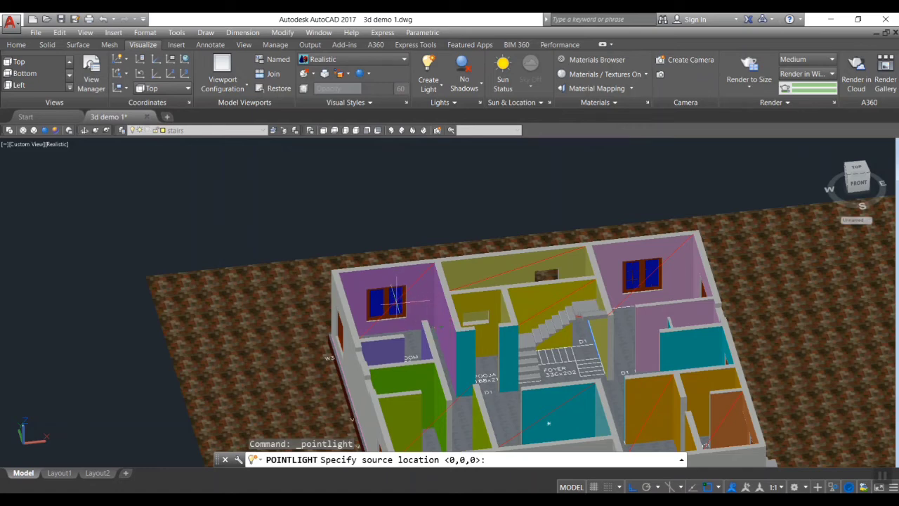
scroll(395, 302, "up", 3)
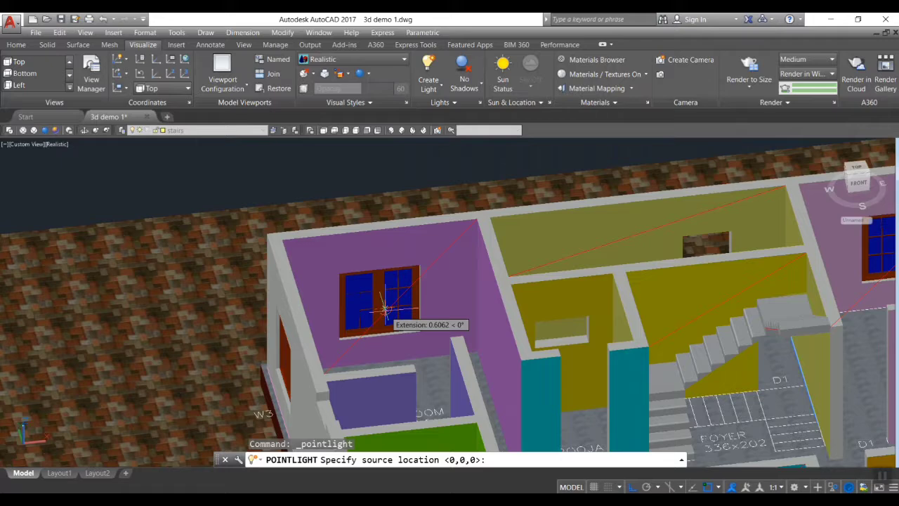
scroll(382, 309, "up", 5)
left_click(397, 298)
scroll(437, 292, "down", 4)
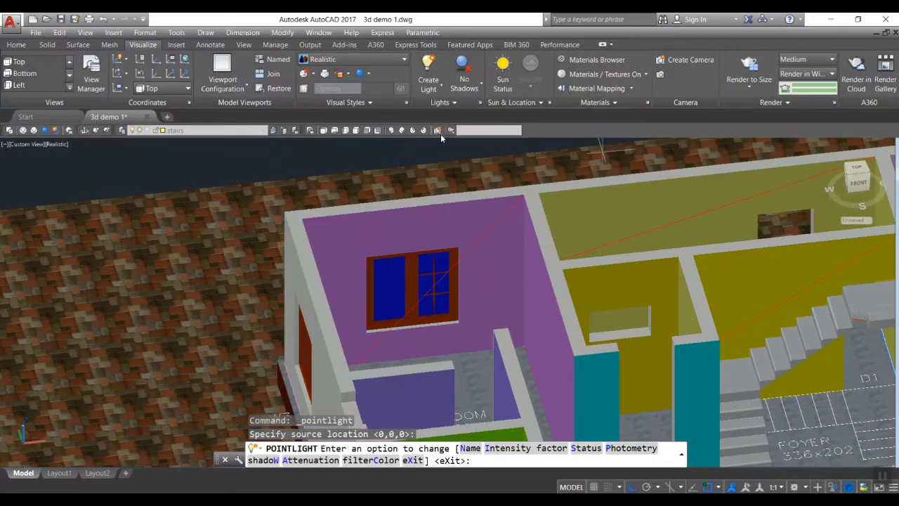
key("Return")
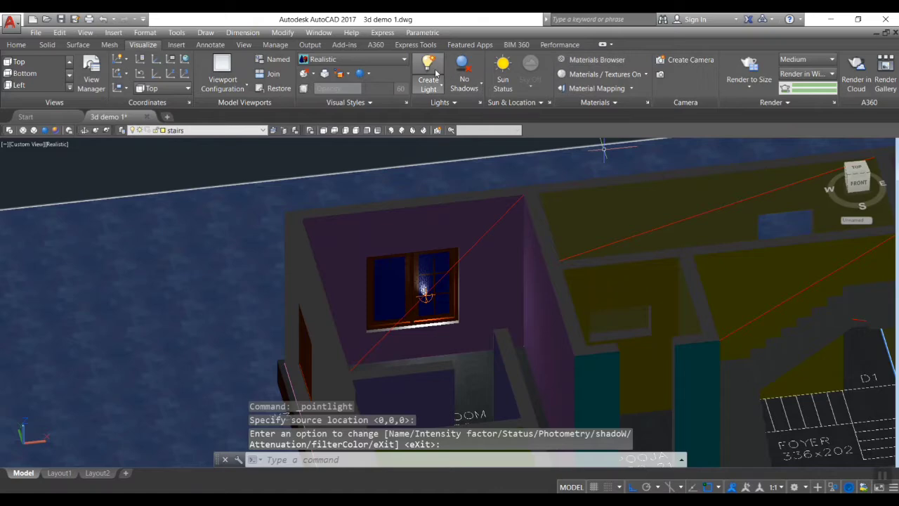
Step: Add default point lights in the yellow stair room and the upper yellow room
left_click(429, 70)
scroll(863, 272, "up", 3)
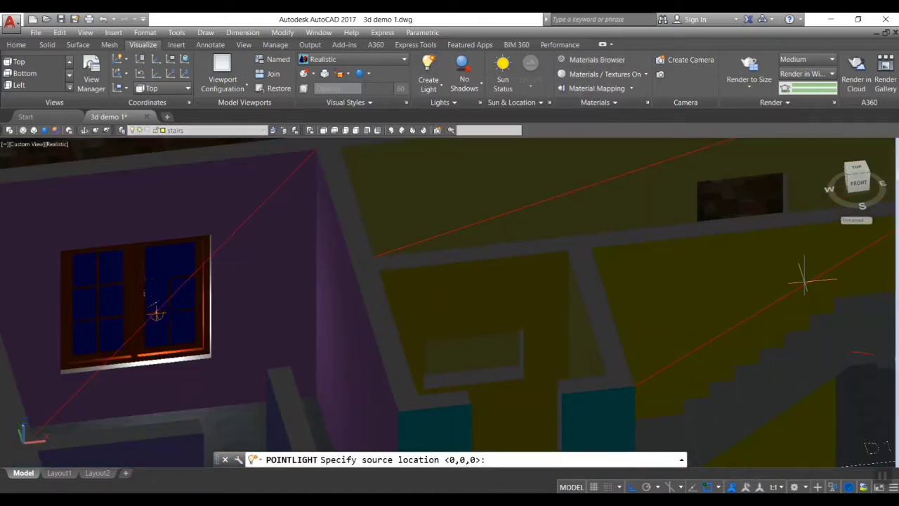
left_click(779, 299)
key("Return")
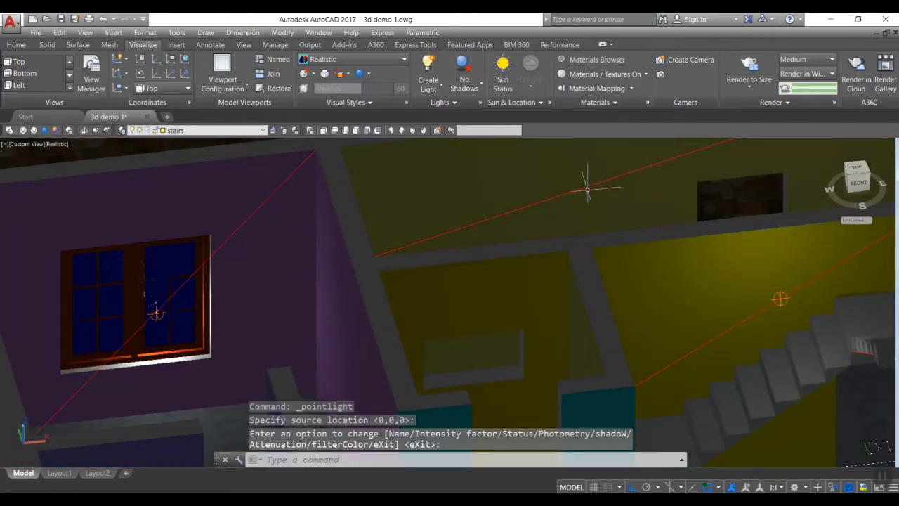
left_click(428, 70)
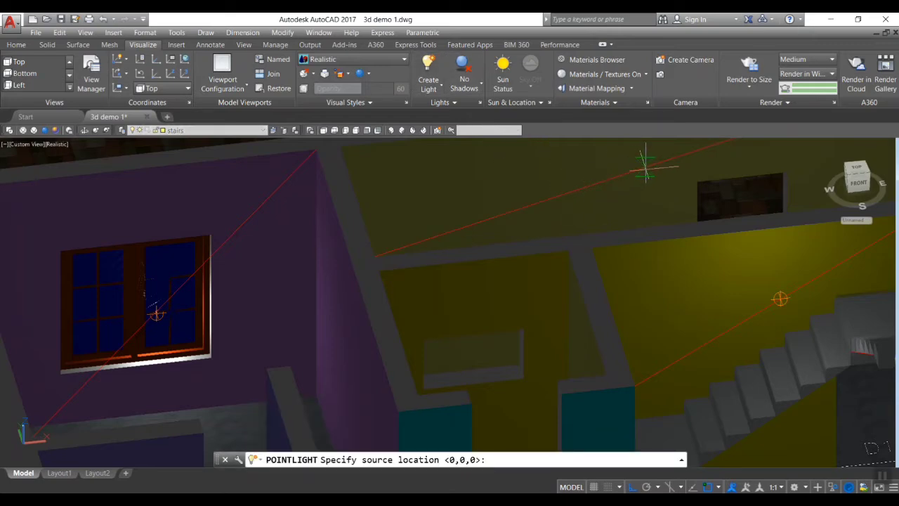
left_click(624, 182)
scroll(676, 184, "down", 3)
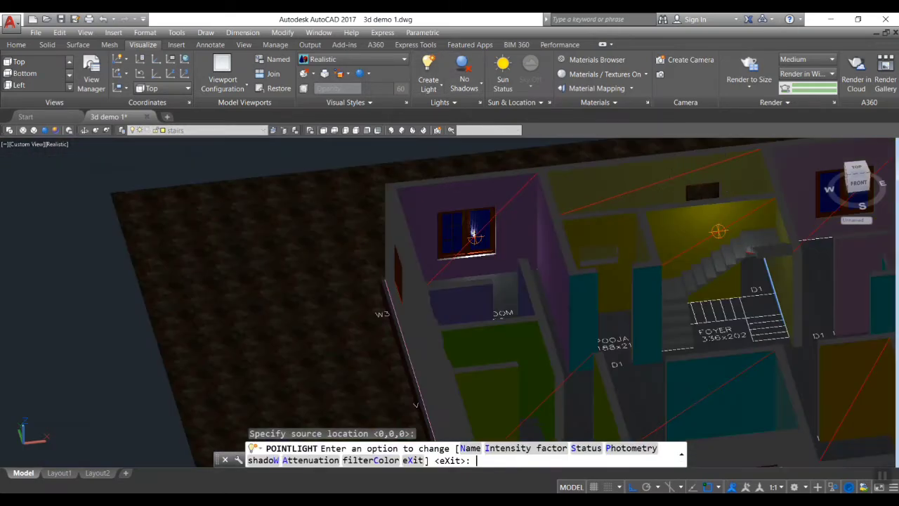
key("Return")
Step: Add default point lights in the pink room and the lower yellow room
scroll(692, 259, "down", 4)
scroll(691, 260, "up", 4)
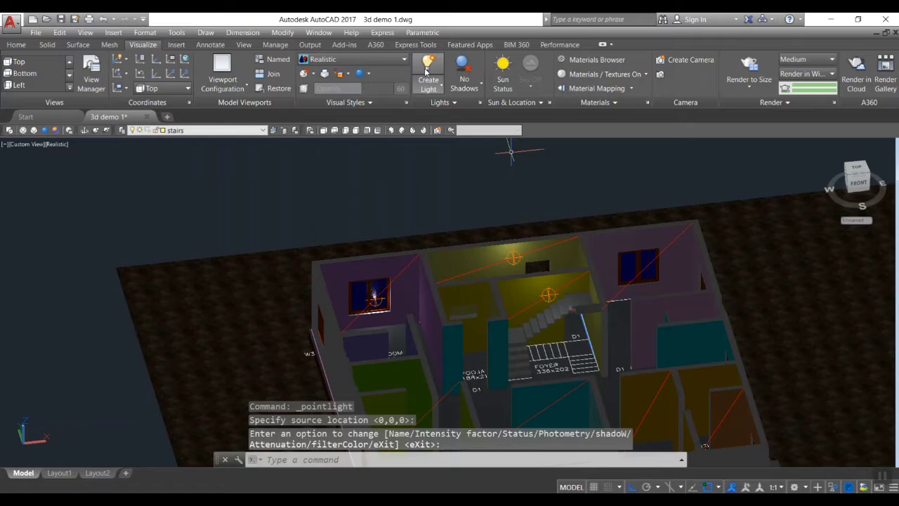
left_click(425, 70)
scroll(663, 259, "up", 4)
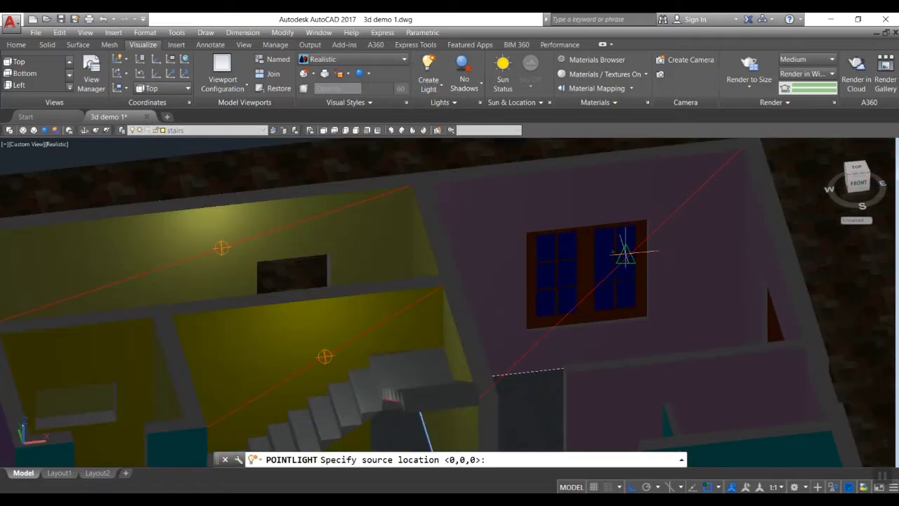
left_click(616, 267)
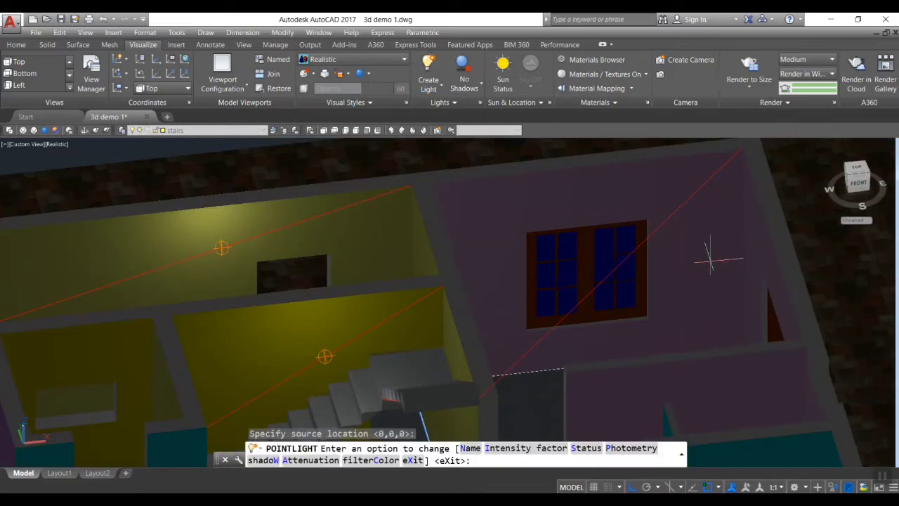
key("Return")
scroll(693, 239, "down", 5)
scroll(692, 239, "up", 4)
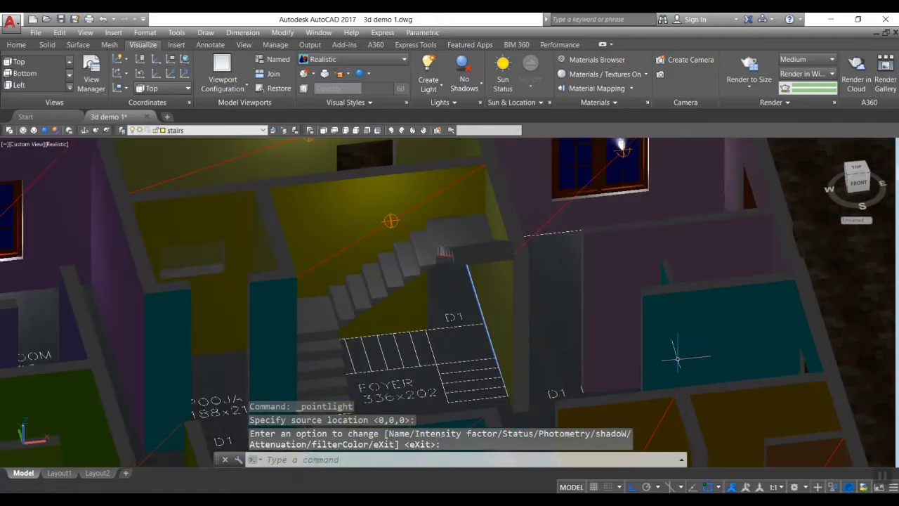
scroll(724, 400, "down", 6)
scroll(702, 397, "up", 5)
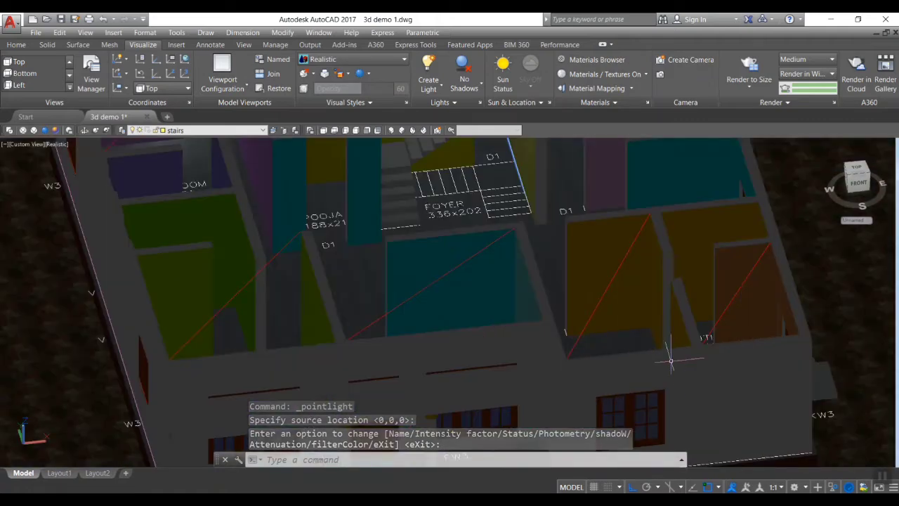
left_click(428, 70)
left_click(436, 113)
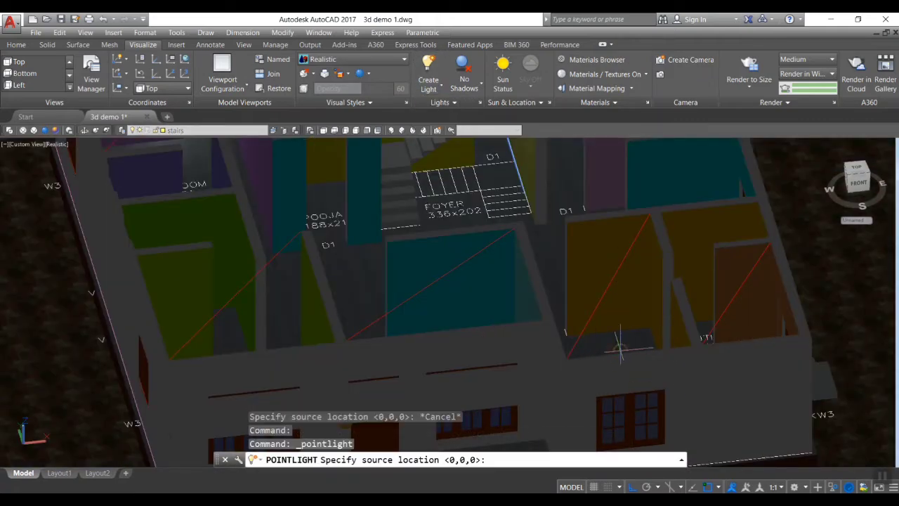
left_click(606, 285)
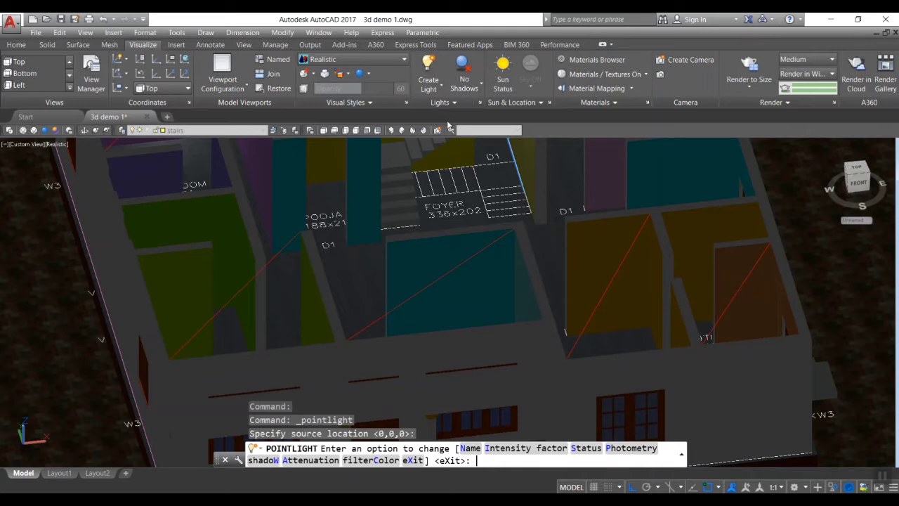
key("Return")
Step: Add default point lights in the orange room and the teal room
left_click(432, 84)
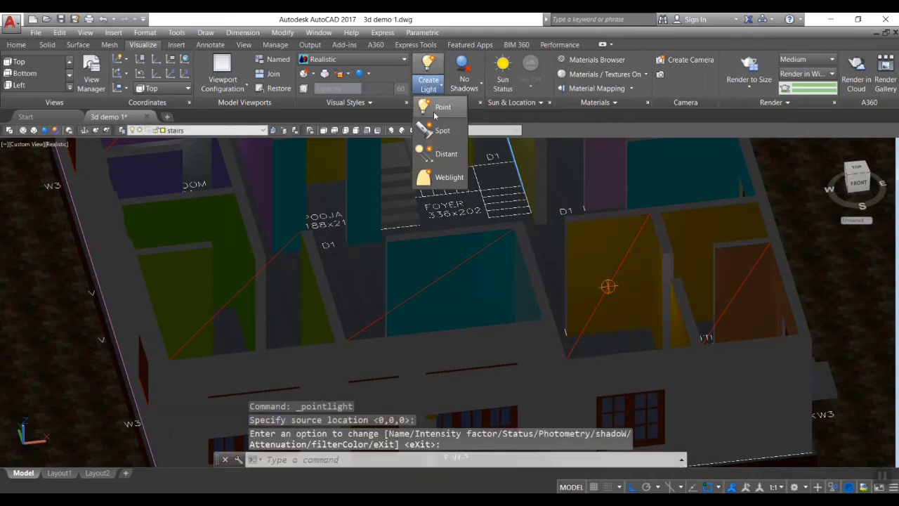
left_click(435, 112)
left_click(733, 295)
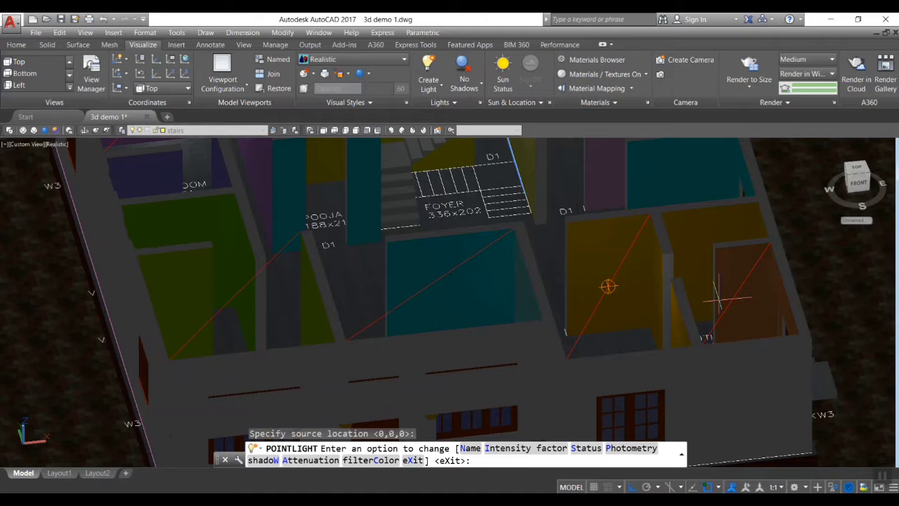
key("Return")
left_click(432, 84)
left_click(435, 112)
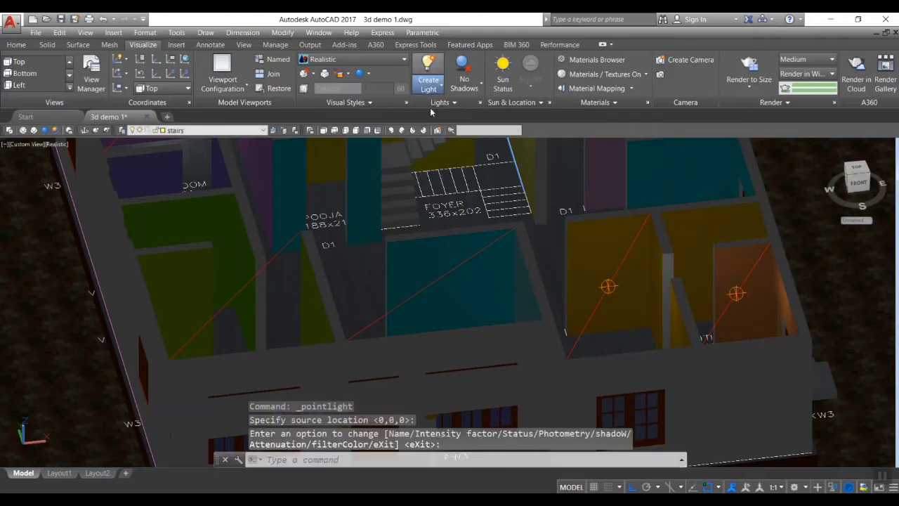
left_click(429, 285)
key("Return")
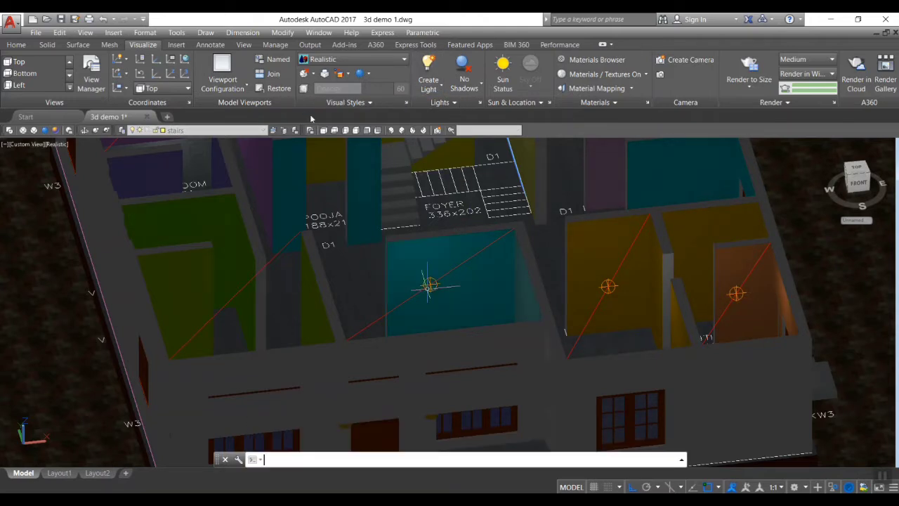
Step: Add a point light in the left-hand room, then cancel the leftover light command
left_click(429, 83)
left_click(433, 106)
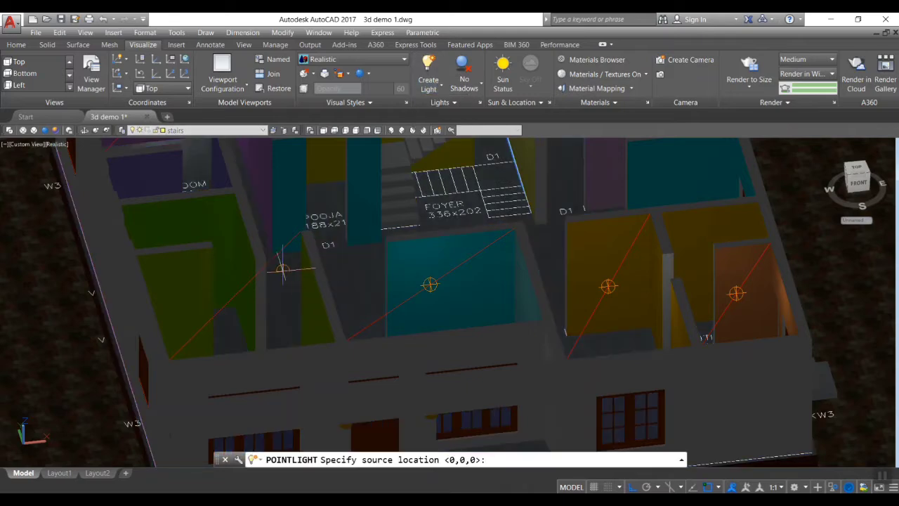
left_click(246, 281)
key("Return")
scroll(606, 310, "down", 5)
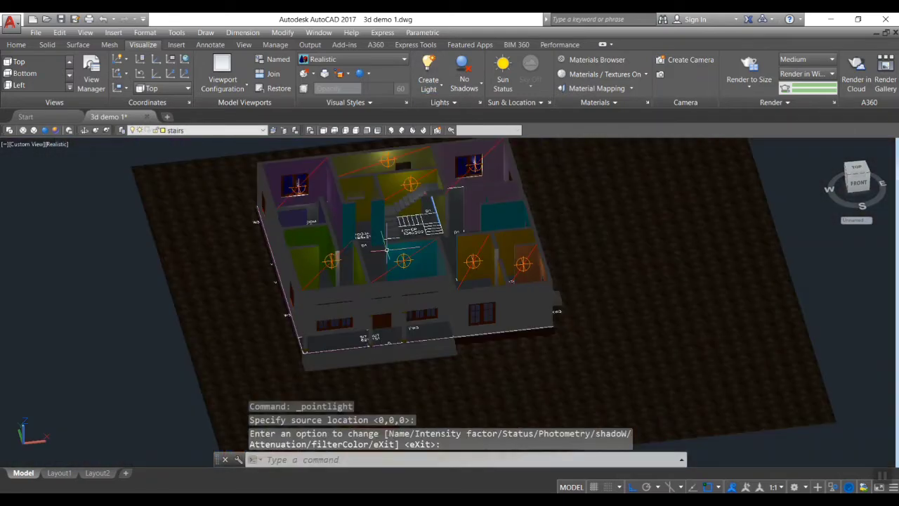
scroll(607, 309, "up", 5)
scroll(580, 217, "down", 5)
key("Escape")
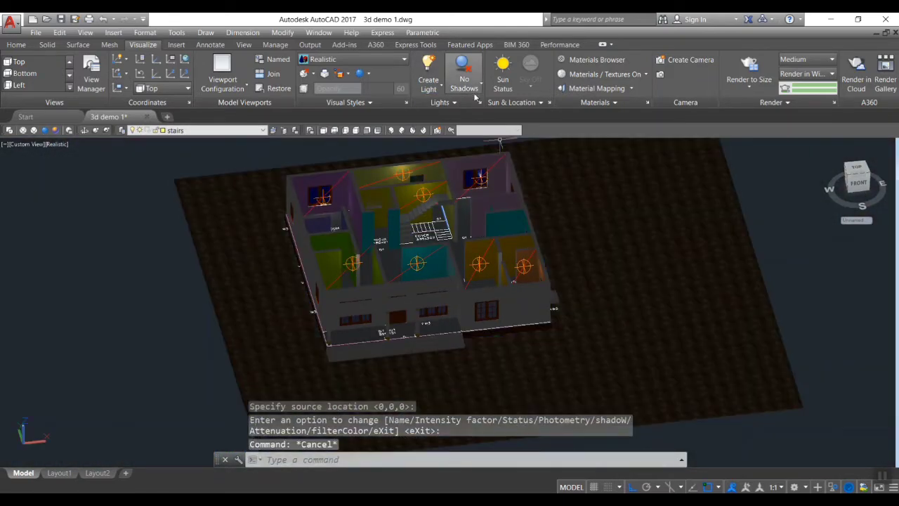
Step: Place a spotlight on the stairwell wall top, aimed down toward the stairs, with default options
left_click(430, 83)
left_click(436, 123)
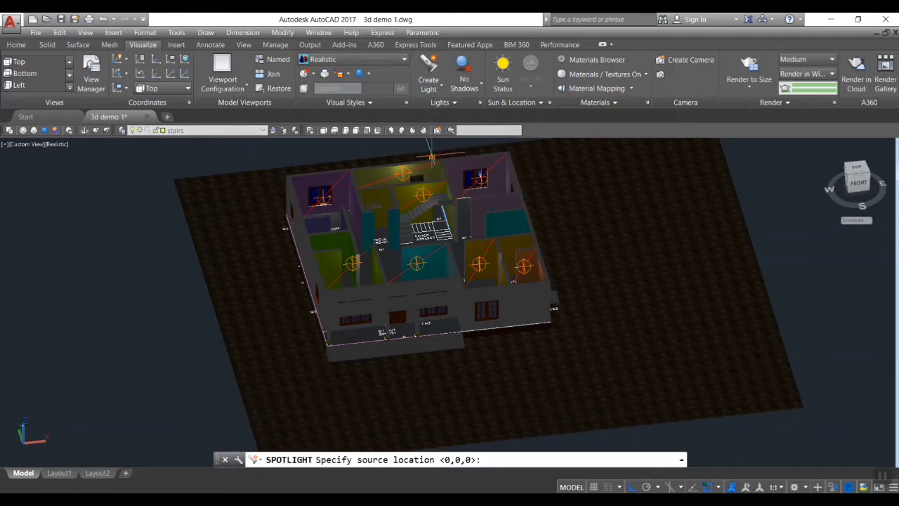
scroll(432, 168, "up", 5)
scroll(360, 224, "up", 2)
scroll(332, 235, "up", 2)
scroll(295, 221, "up", 2)
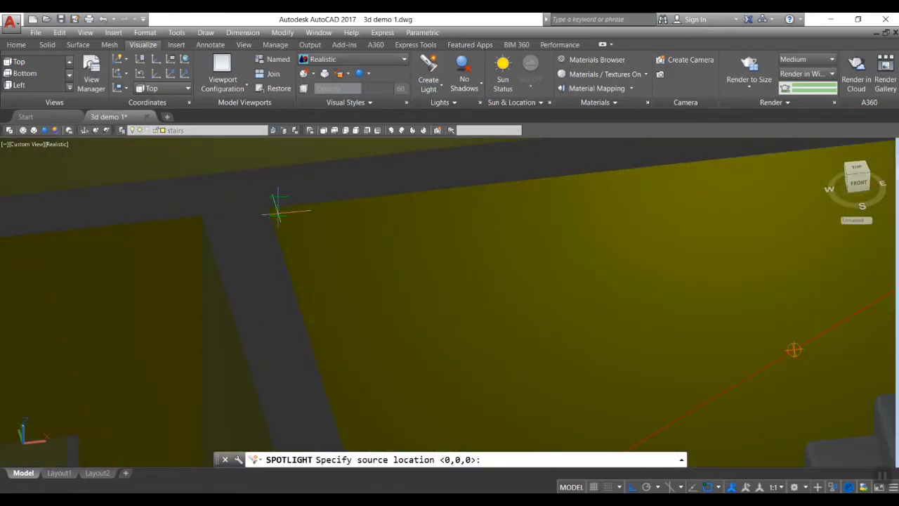
left_click(267, 207)
scroll(611, 311, "down", 3)
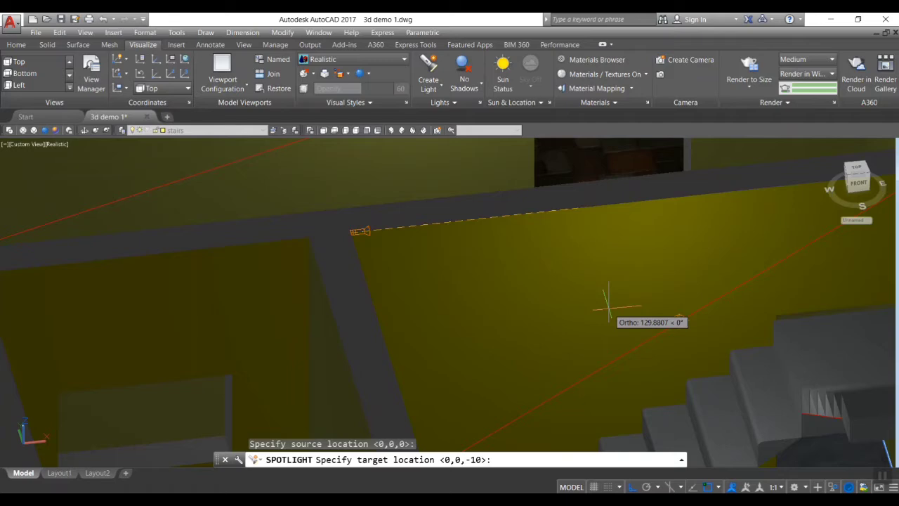
scroll(653, 341, "down", 3)
scroll(660, 348, "up", 3)
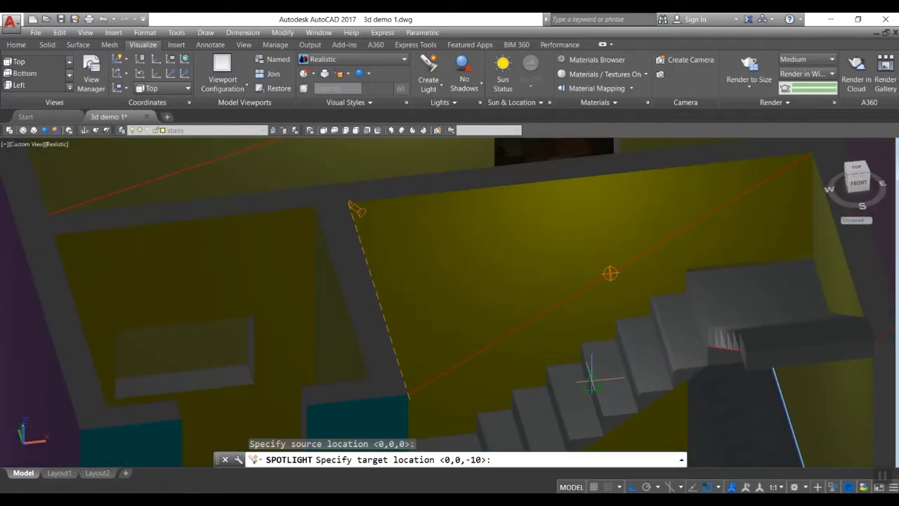
left_click(592, 380)
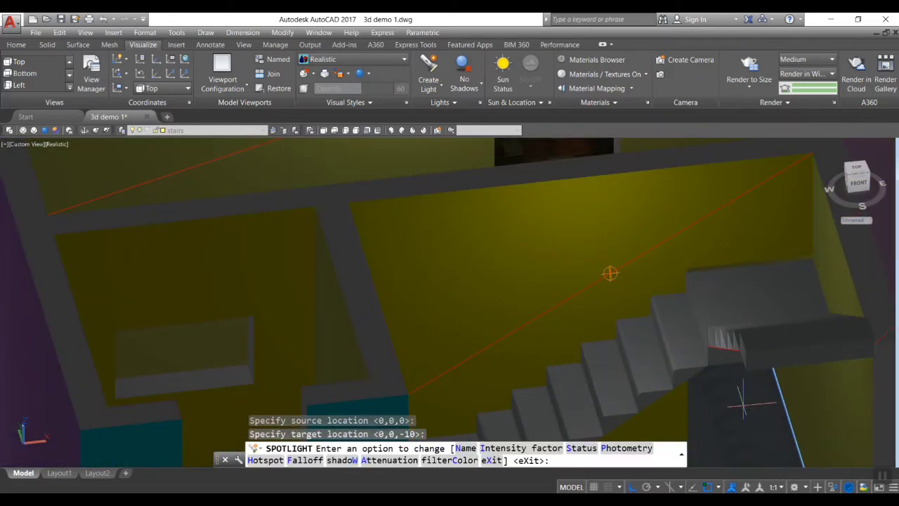
key("Return")
scroll(793, 312, "down", 3)
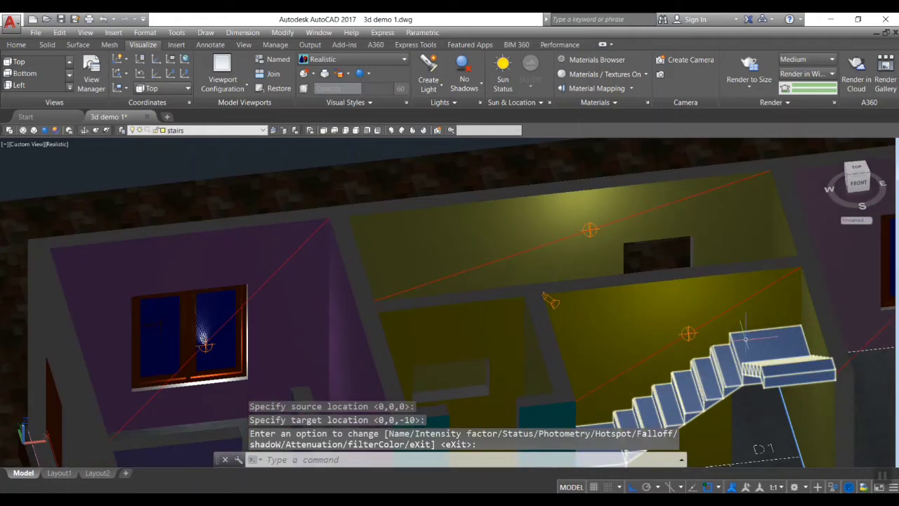
scroll(794, 312, "up", 3)
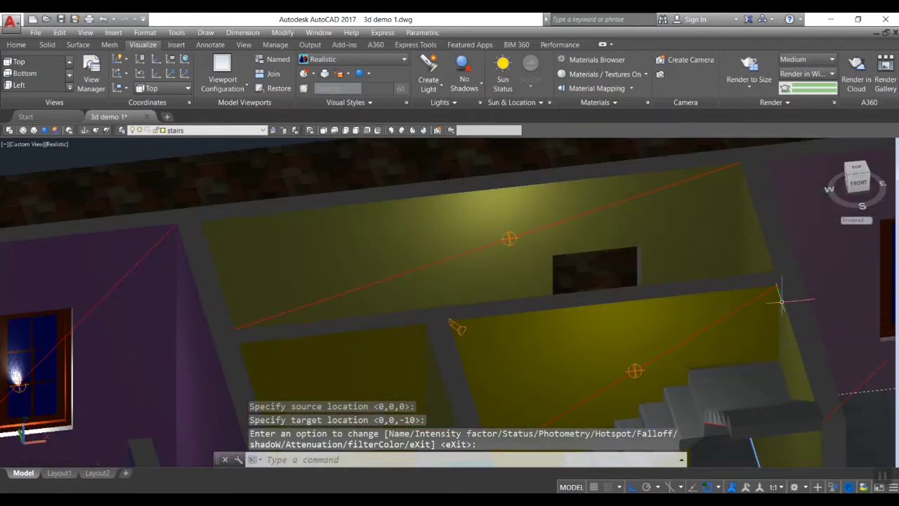
Step: Add a second spotlight at the stair room's far corner, aimed into the room, with default options
left_click(428, 83)
left_click(439, 137)
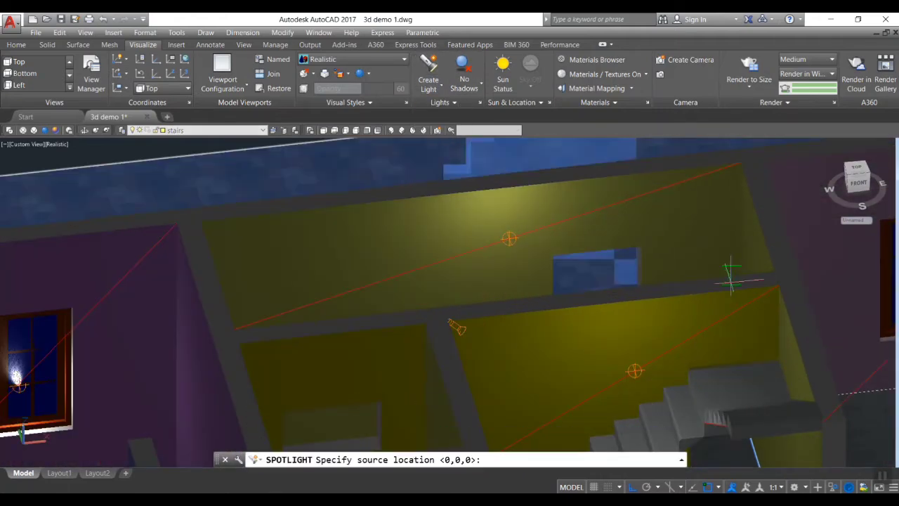
left_click(778, 283)
scroll(775, 281, "down", 3)
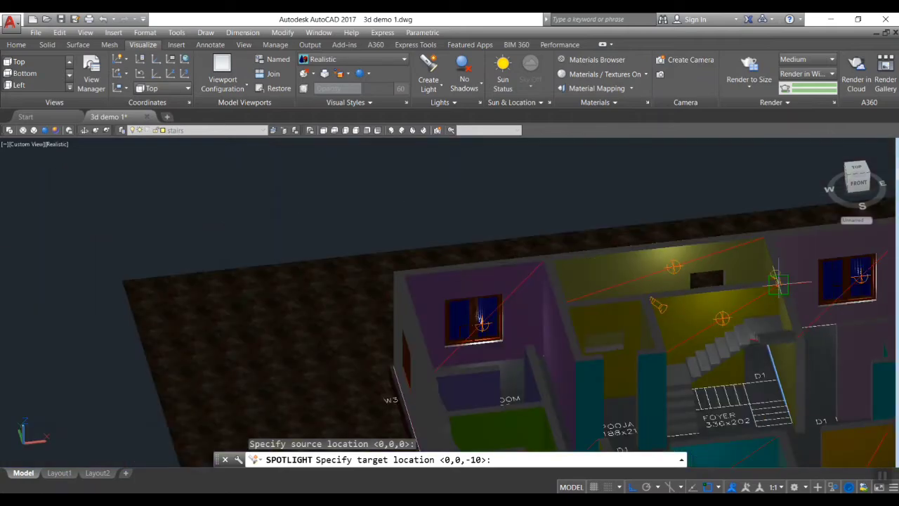
scroll(776, 277, "down", 2)
scroll(770, 284, "up", 5)
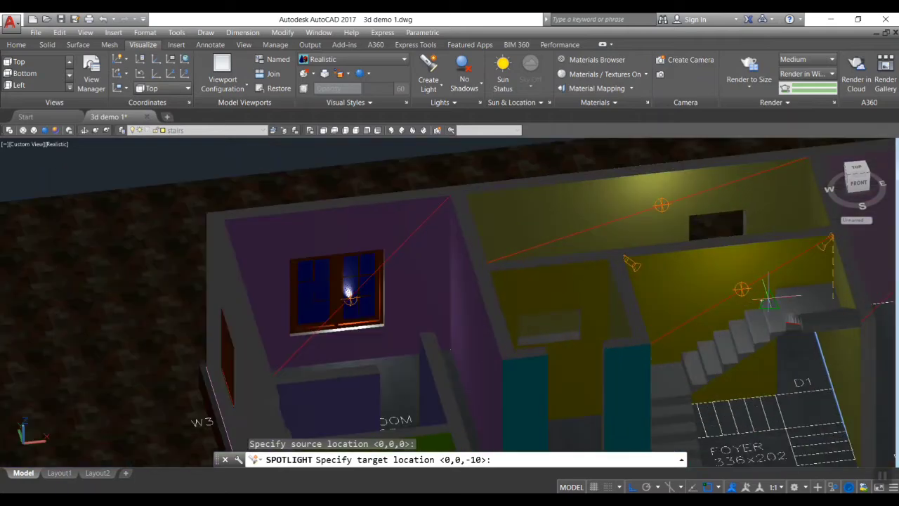
scroll(660, 397, "up", 2)
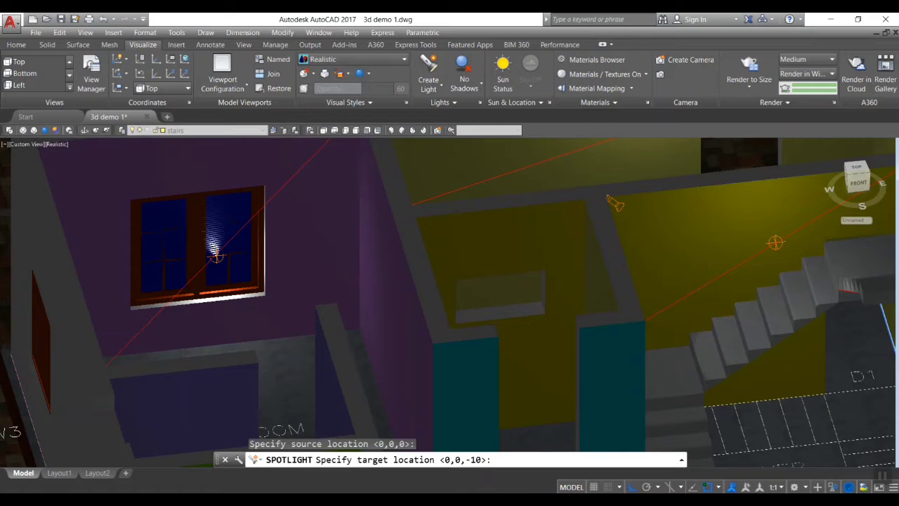
scroll(665, 415, "up", 1)
key("Return")
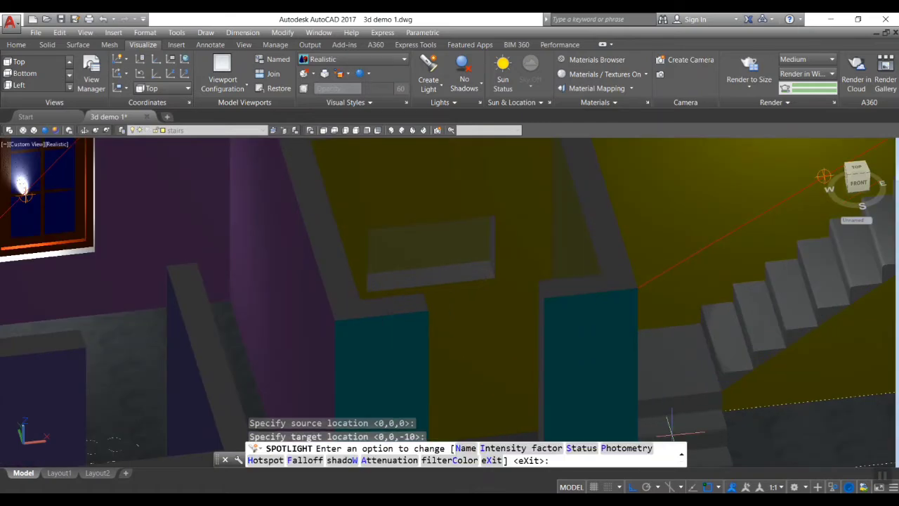
scroll(713, 347, "down", 3)
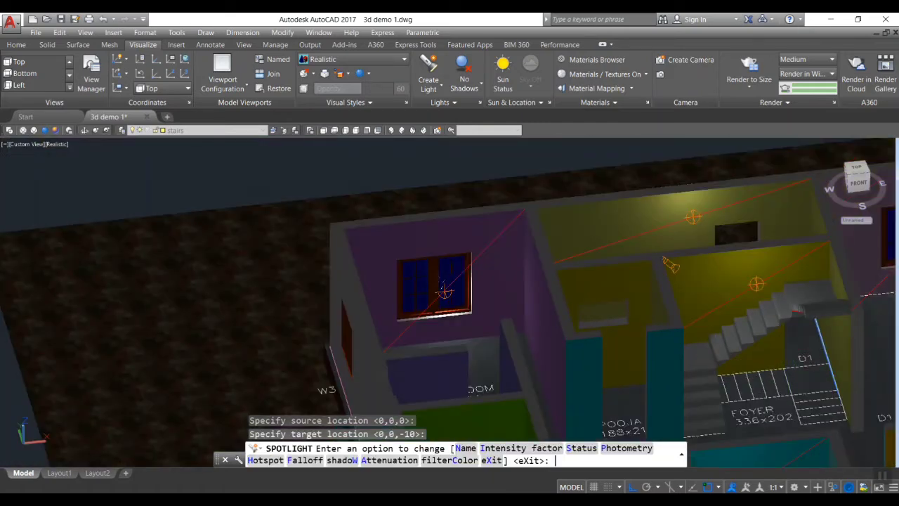
key("Return")
scroll(801, 328, "down", 4)
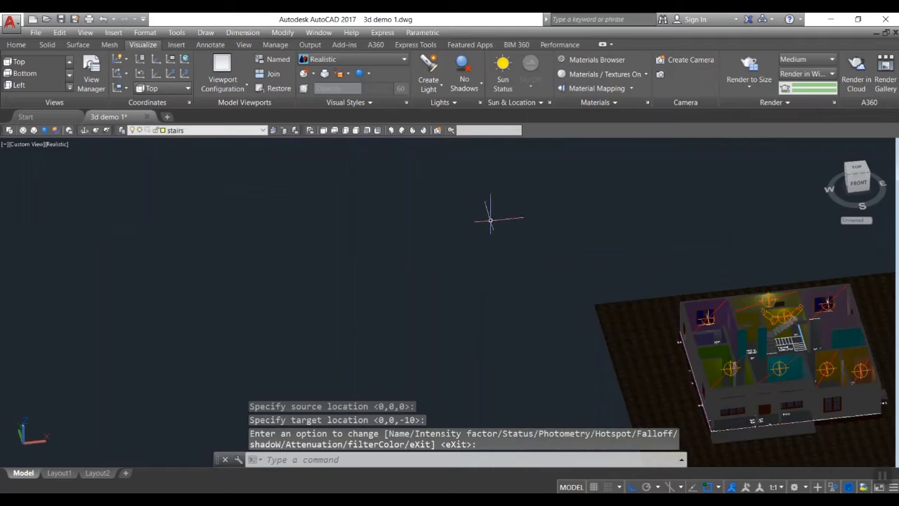
Step: Pan and orbit to a close-up of the house, open LIGHTLIST, and select Pointlight15, then Pointlight10
key("Escape")
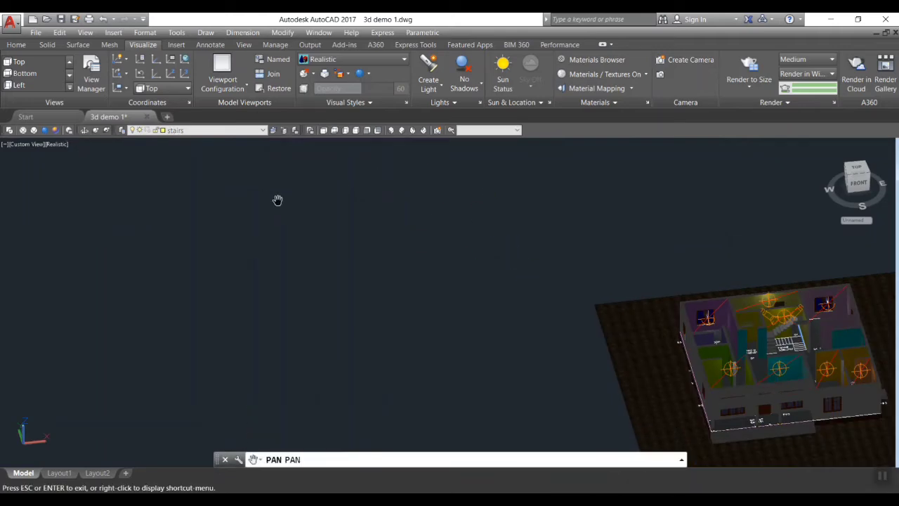
left_click_drag(604, 356, 245, 249)
scroll(245, 248, "up", 5)
middle_click_drag(245, 248, 309, 267, "shift")
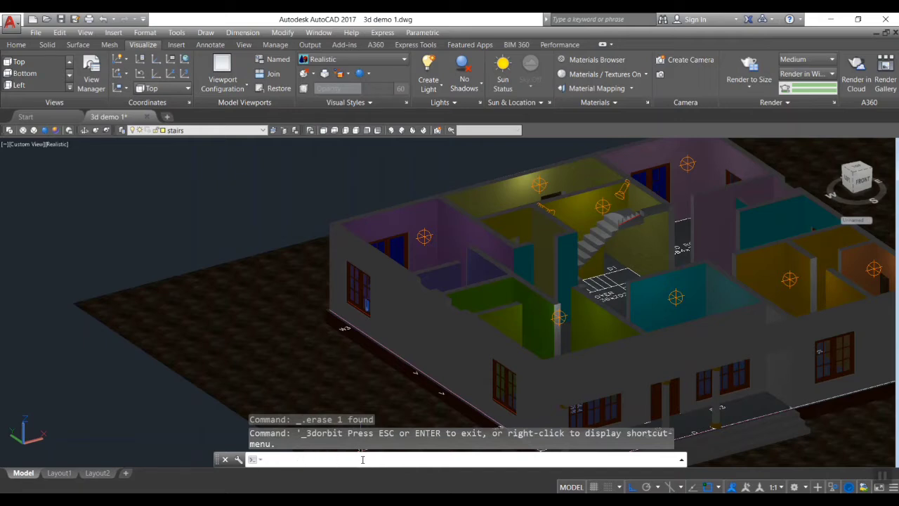
type("lightl")
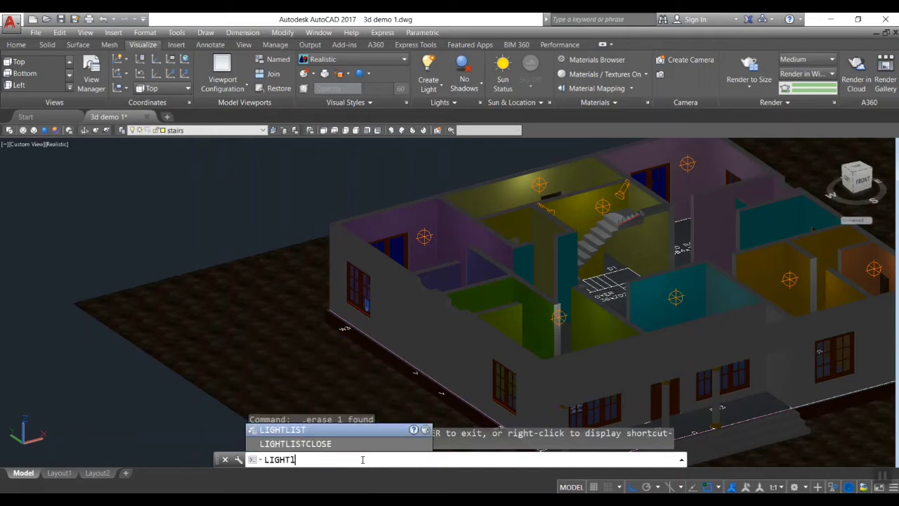
key("Return")
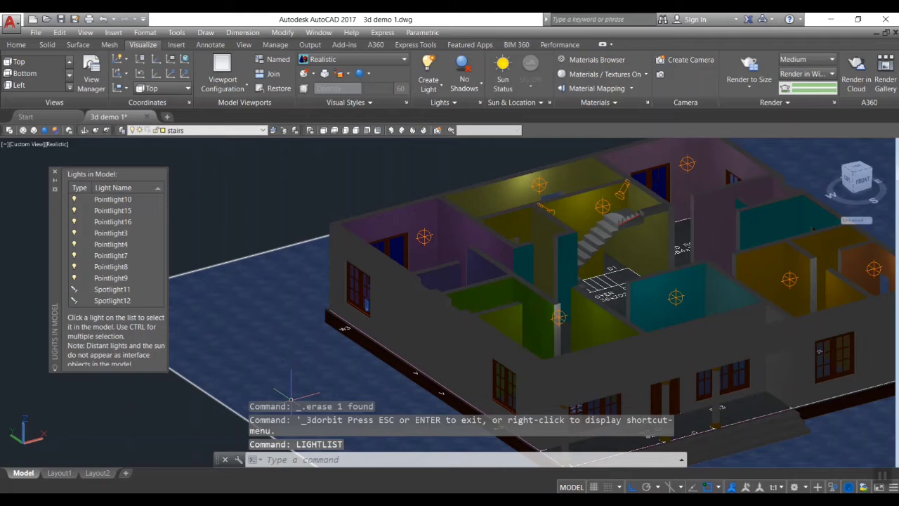
left_click(115, 201)
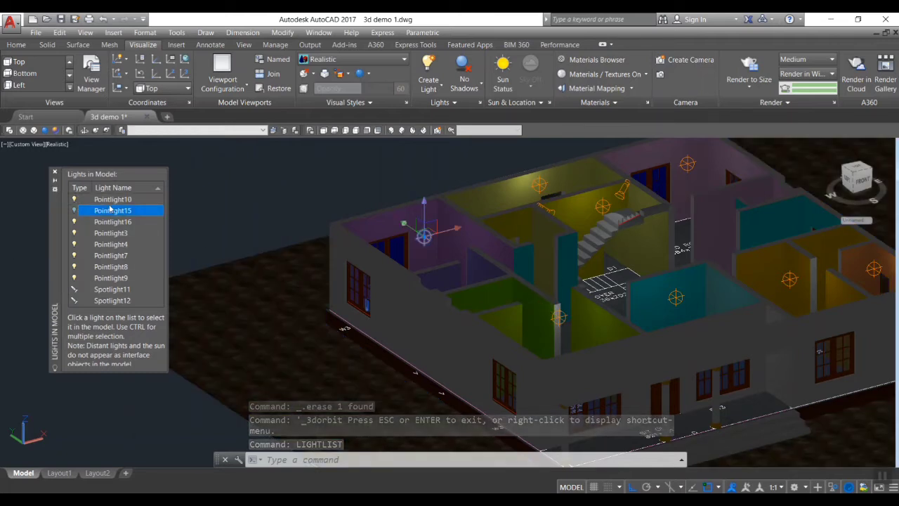
left_click(109, 202)
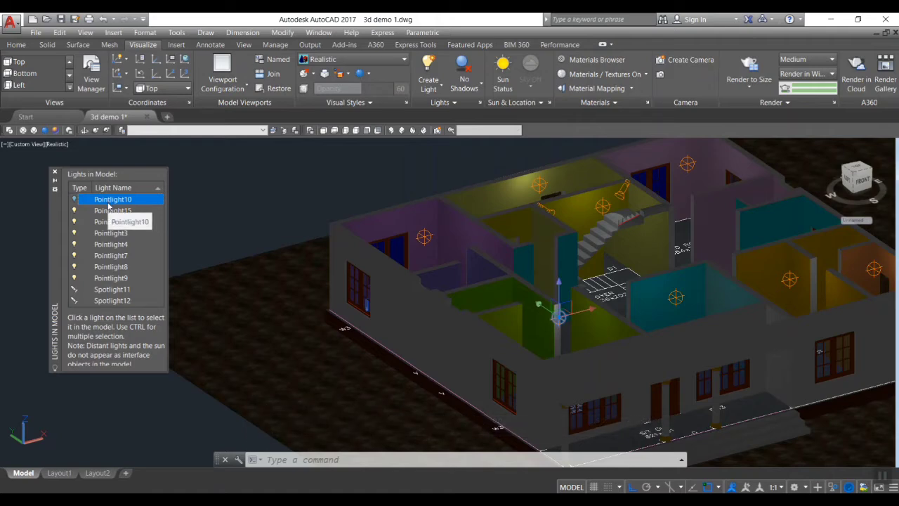
Step: In Pointlight10's properties, set the filter colour to Green, then to pink Color 221
right_click(109, 205)
left_click(141, 221)
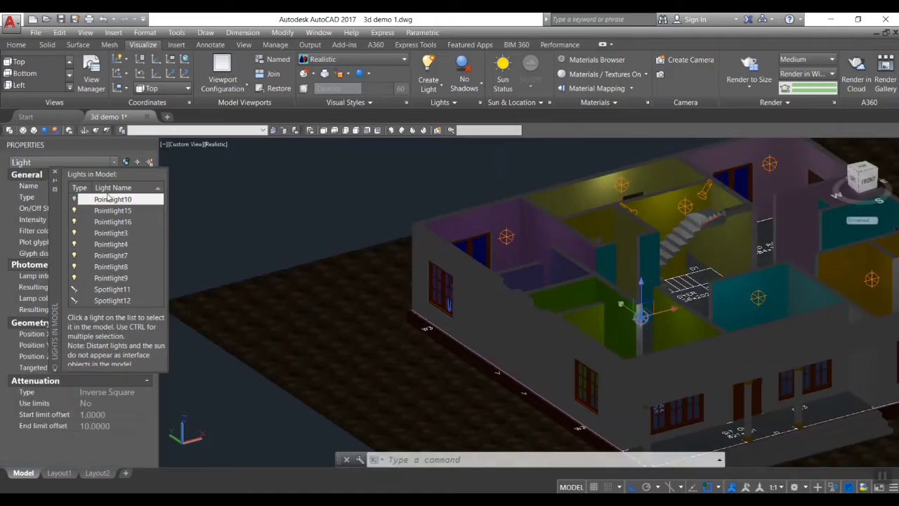
left_click_drag(52, 196, 201, 209)
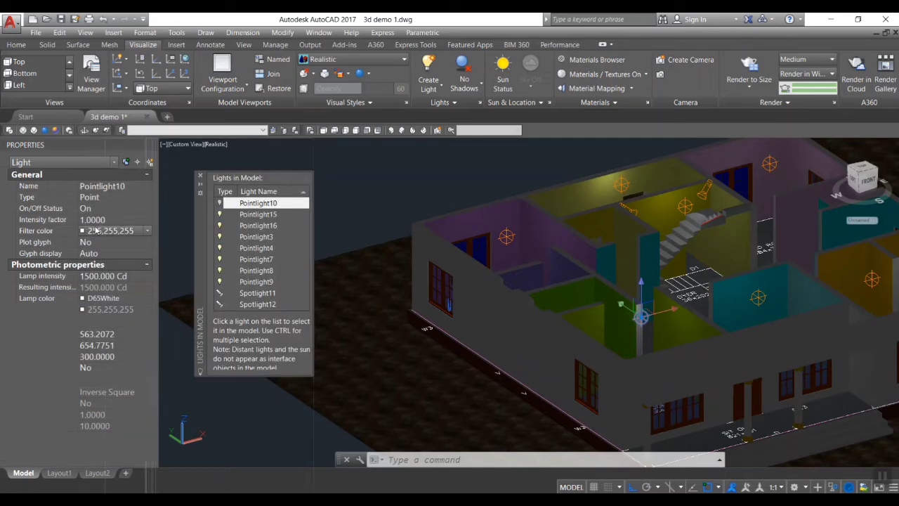
left_click(99, 230)
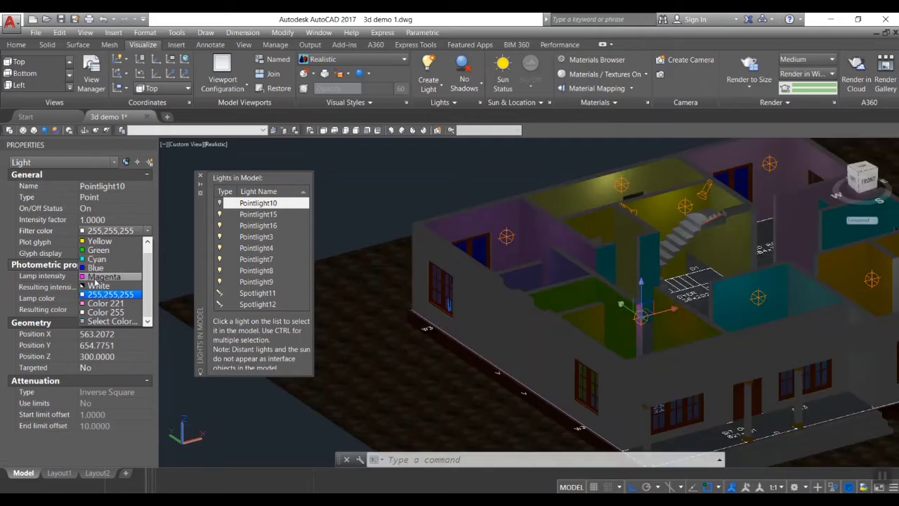
left_click(98, 250)
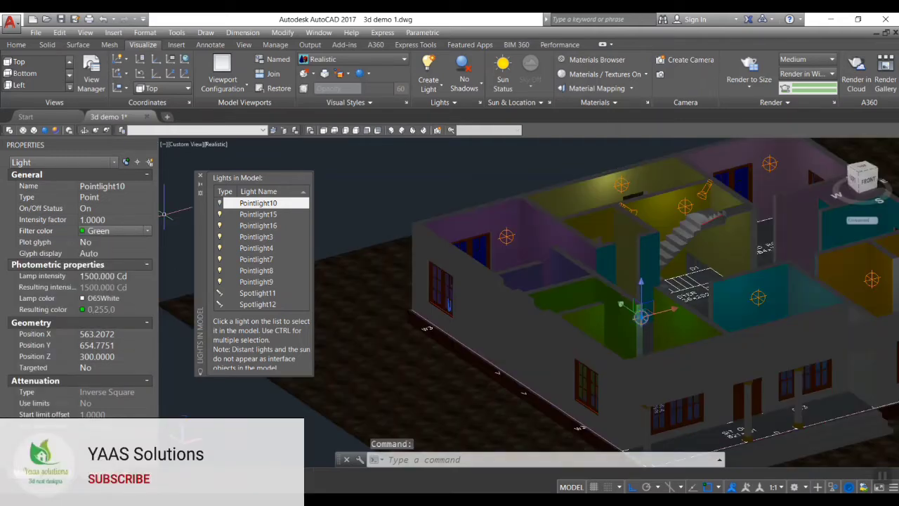
left_click(113, 231)
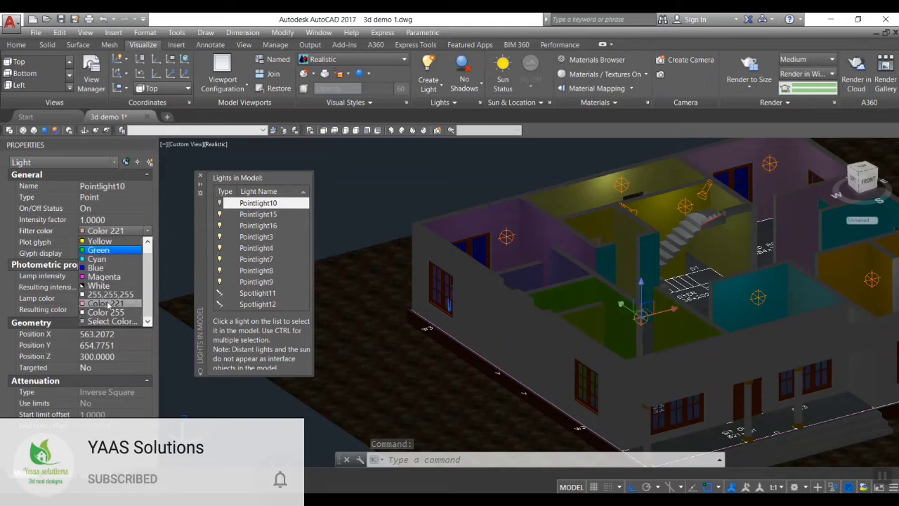
left_click(99, 316)
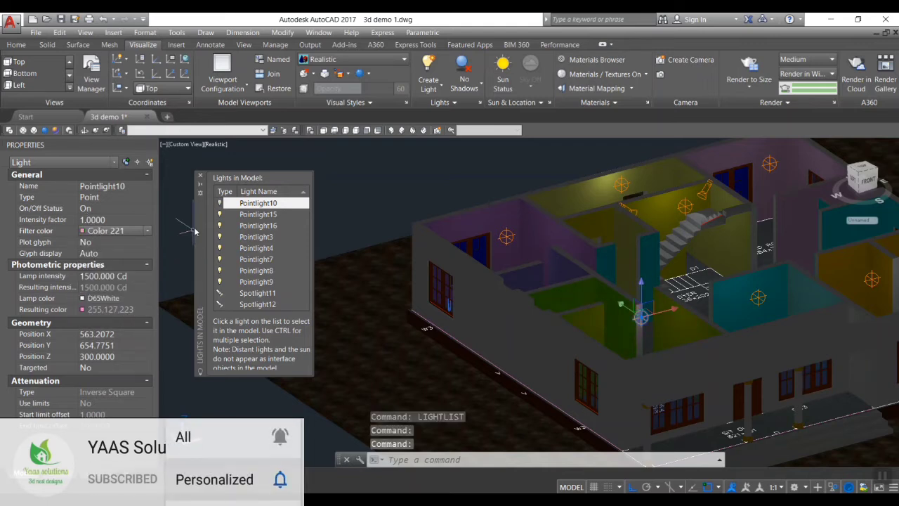
left_click(110, 219)
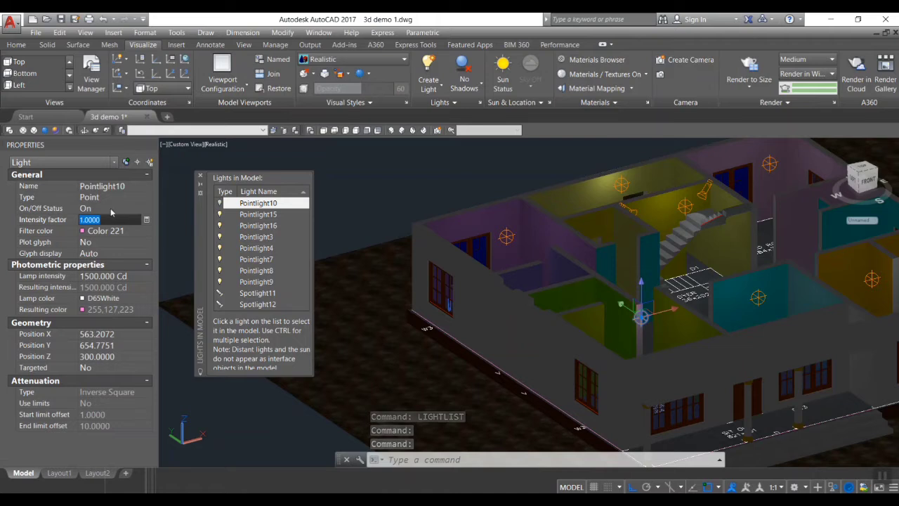
Step: Set Pointlight10's intensity factor to 5, then to 2, and deselect the light
type("5")
left_click(113, 209)
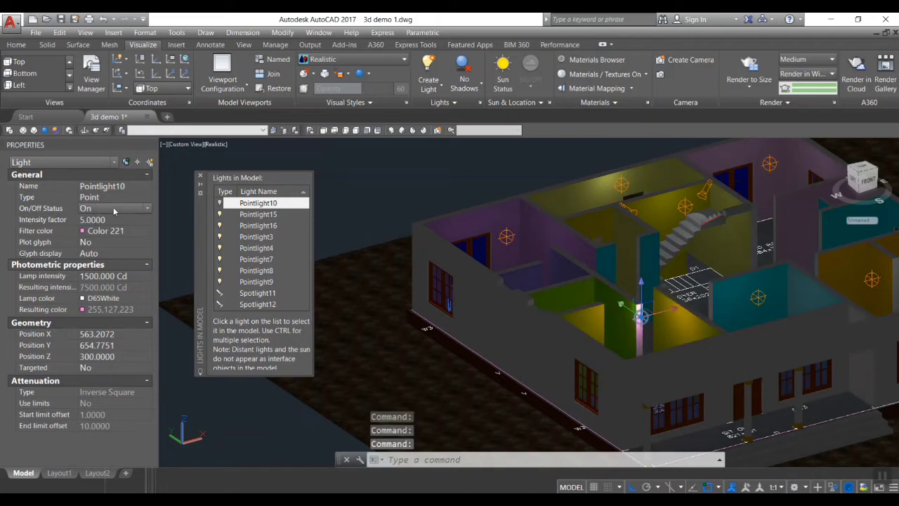
left_click(113, 220)
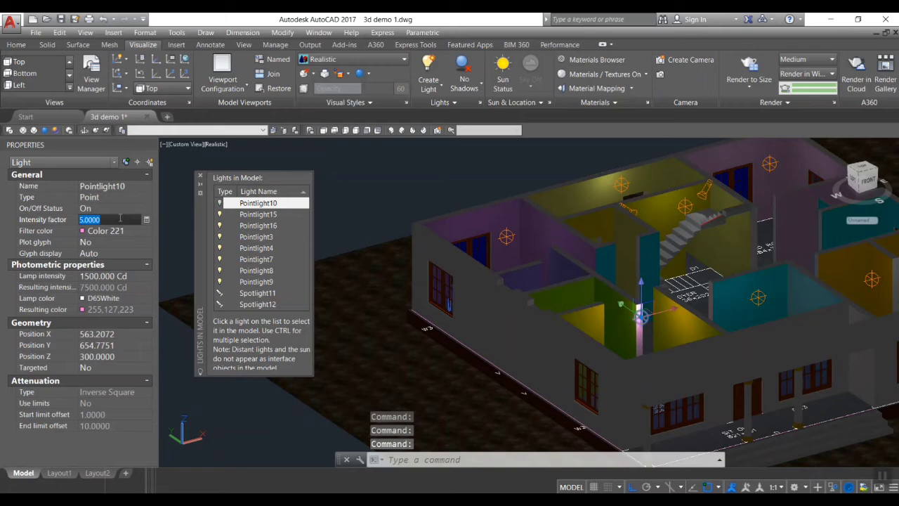
type("2")
left_click(121, 212)
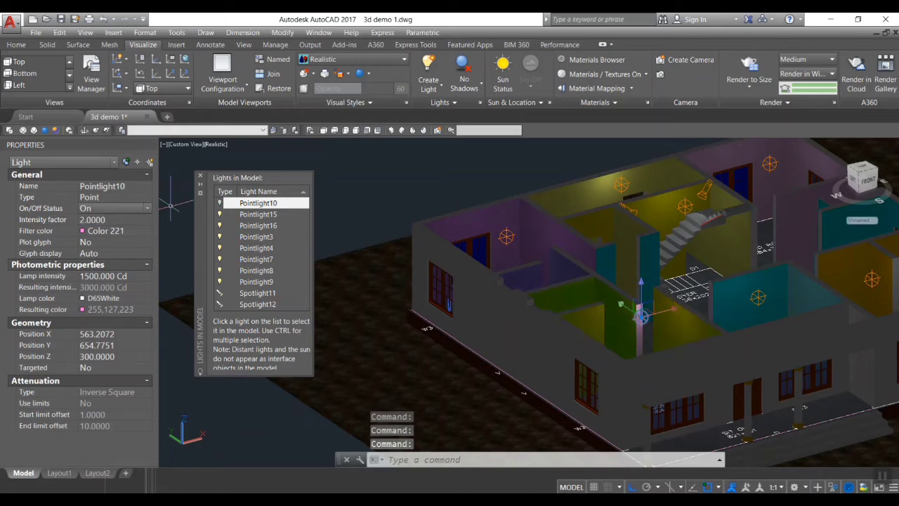
key("Escape")
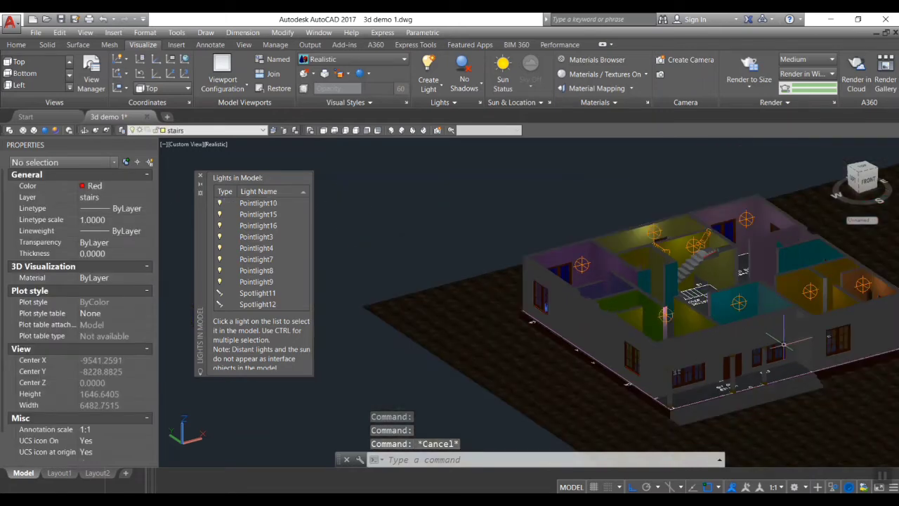
scroll(786, 346, "up", 3)
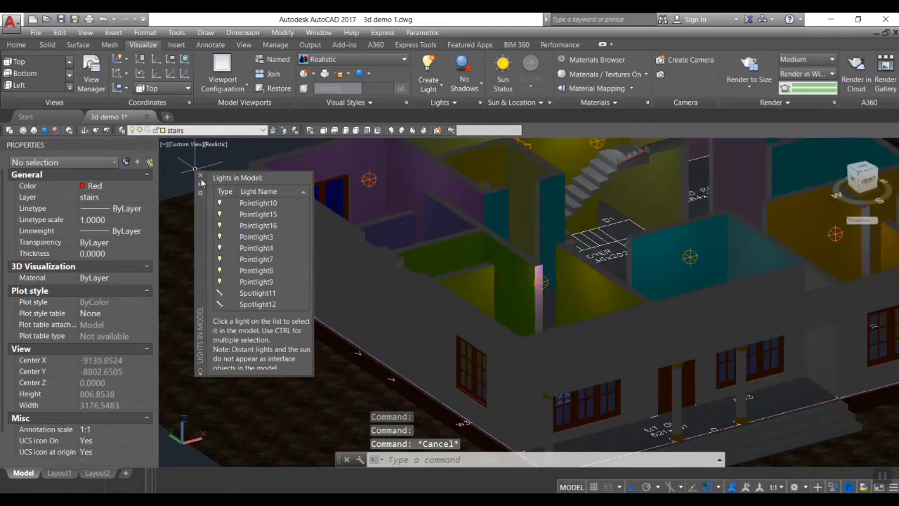
Step: Render the current view twice, closing the Render window after each result
scroll(704, 382, "down", 2)
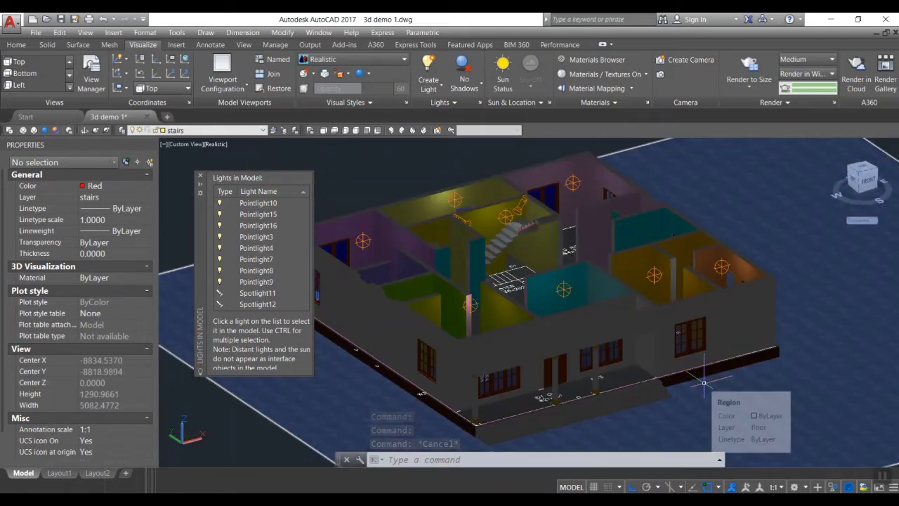
left_click(749, 65)
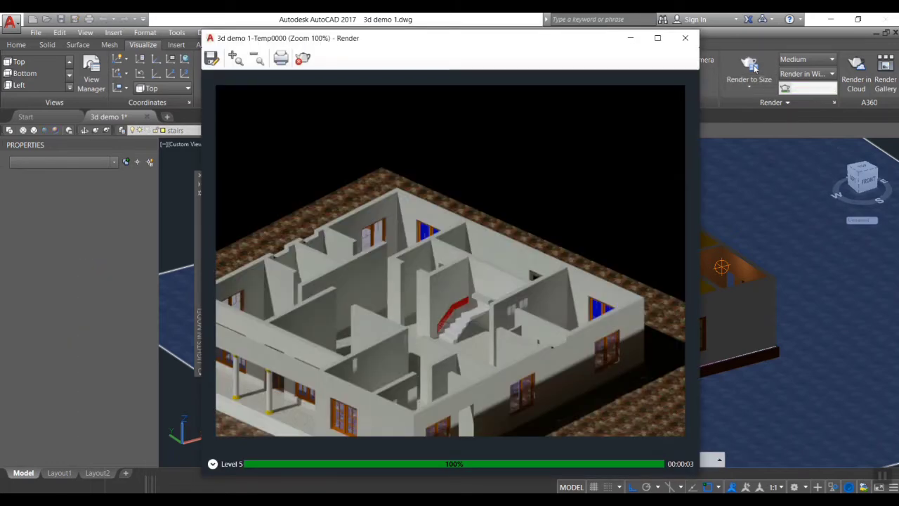
left_click(750, 64)
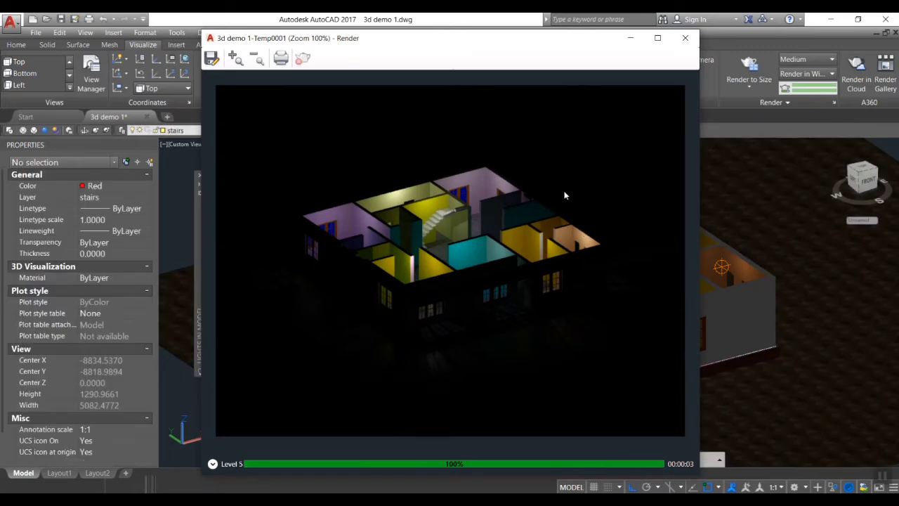
left_click(685, 37)
key("Return")
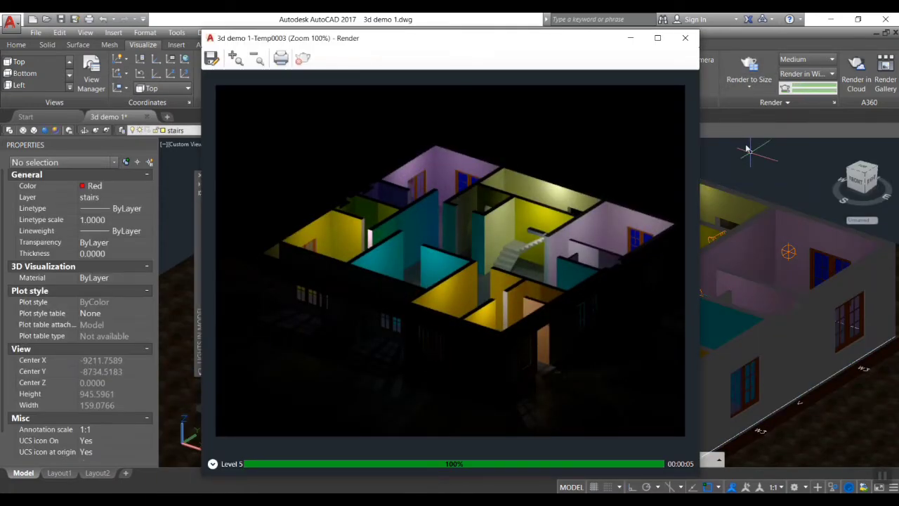
left_click(684, 38)
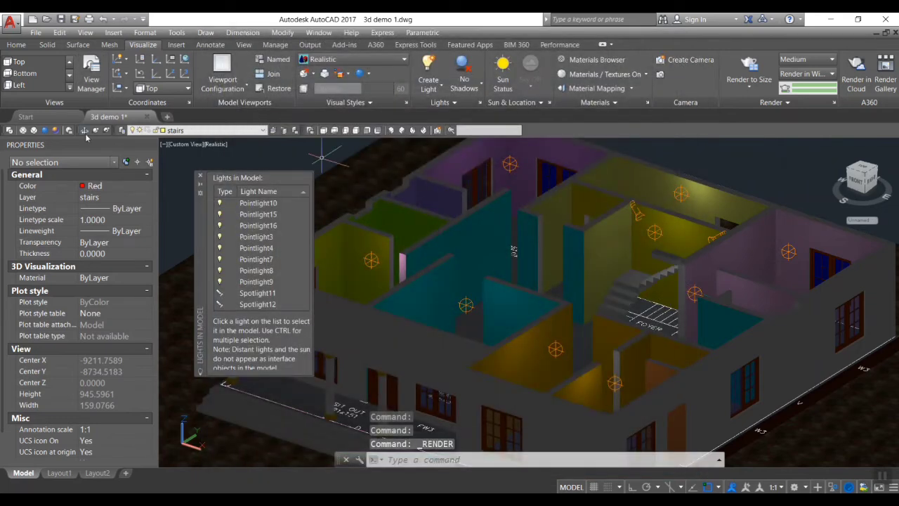
Step: Orbit the house to a new angle and render that view
middle_click_drag(491, 253, 505, 247, "shift")
left_click_drag(410, 281, 487, 251)
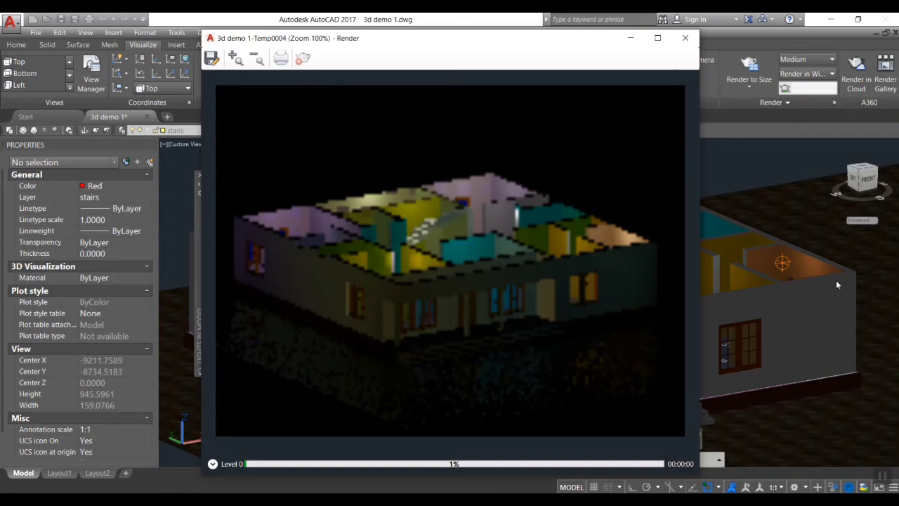
left_click(749, 69)
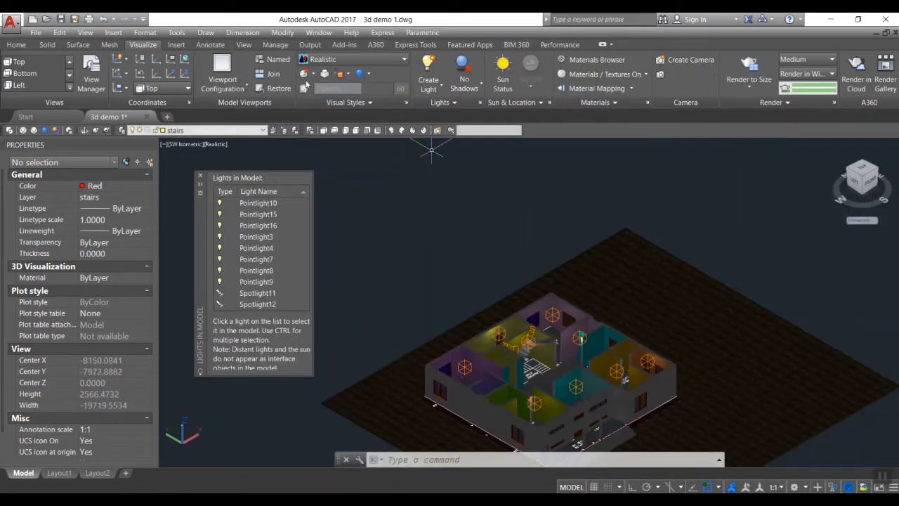
Step: Start a fresh guide line from a point at the front sit-out area
type("l")
key("Return")
scroll(604, 343, "up", 2)
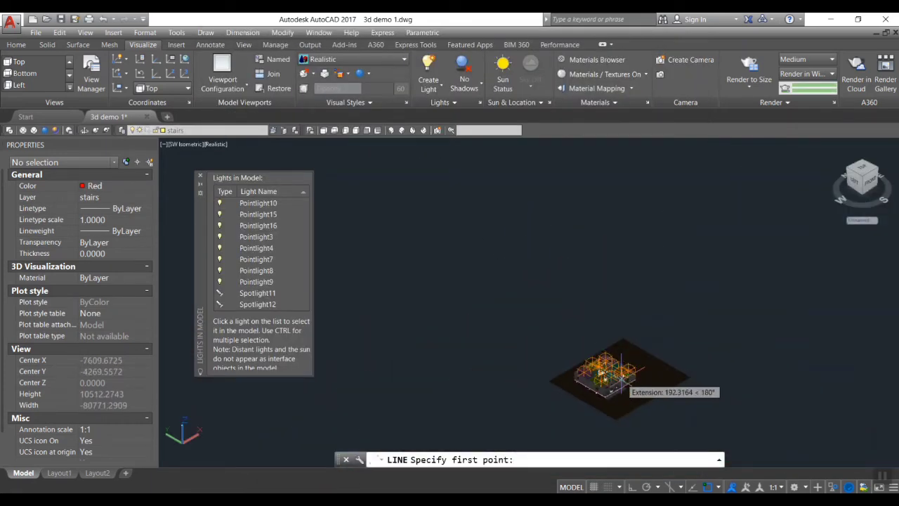
scroll(604, 343, "up", 3)
scroll(604, 326, "up", 2)
left_click(582, 294)
scroll(582, 295, "down", 2)
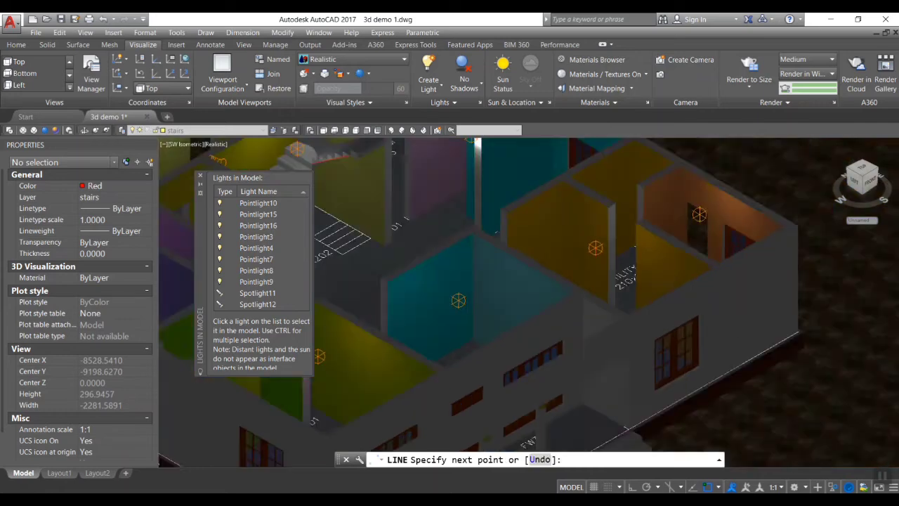
scroll(534, 337, "down", 2)
scroll(449, 400, "up", 5)
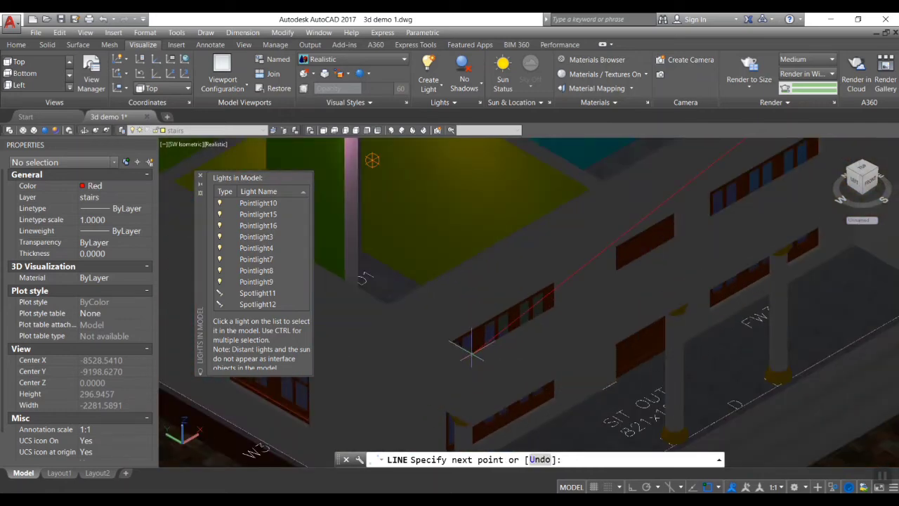
Step: Place a default point light above the sit-out slab and zoom out
left_click(428, 74)
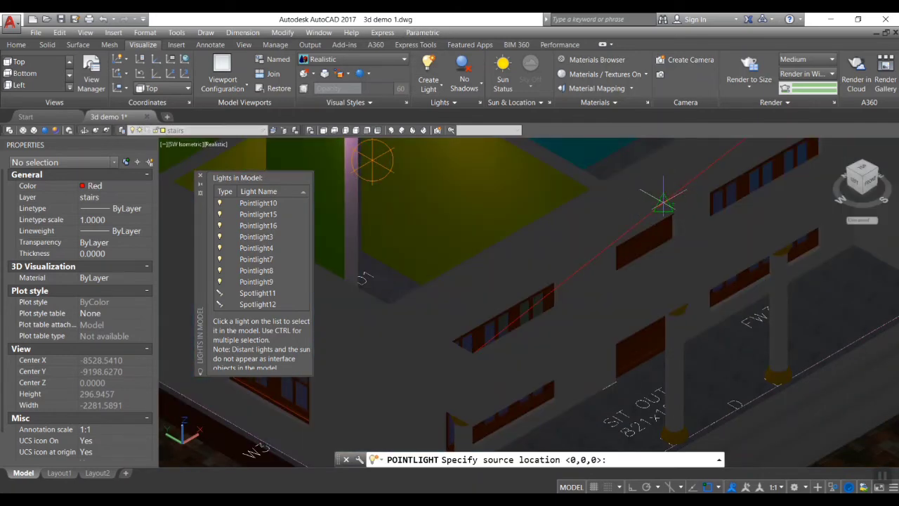
left_click(663, 204)
key("Return")
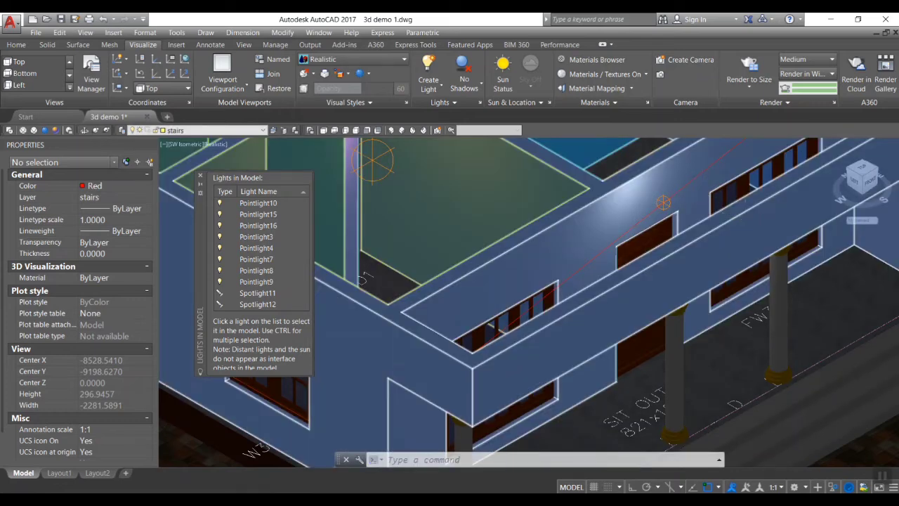
scroll(527, 302, "down", 3)
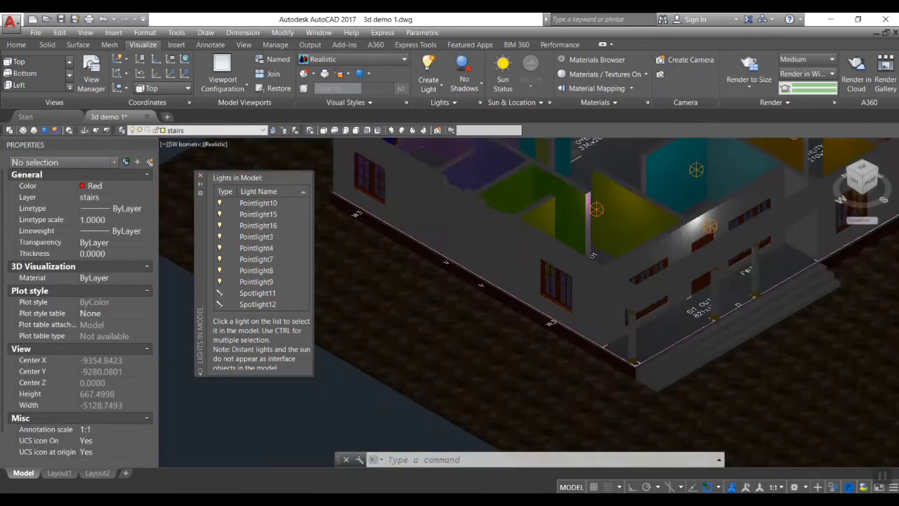
scroll(737, 295, "down", 5)
left_click(747, 82)
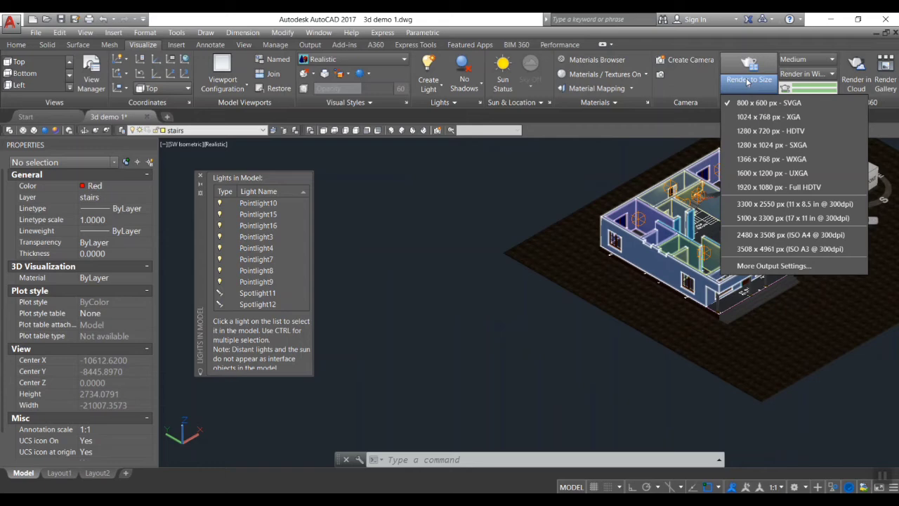
Step: Pan the house to the centre and close the Lights in Model and Properties palettes
scroll(702, 295, "up", 2)
type("p")
key("Return")
mouse_move(595, 421)
left_mouse_down()
mouse_move(526, 403)
mouse_move(355, 415)
left_mouse_up()
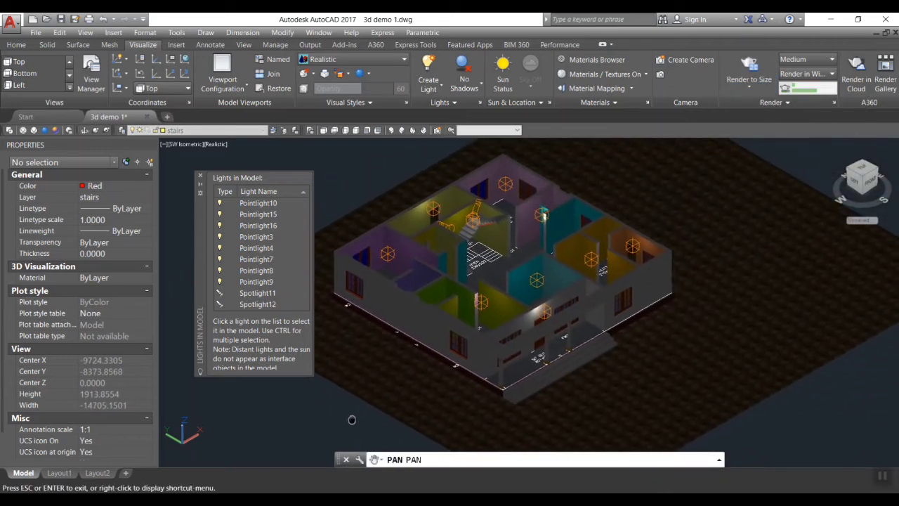
left_click(200, 175)
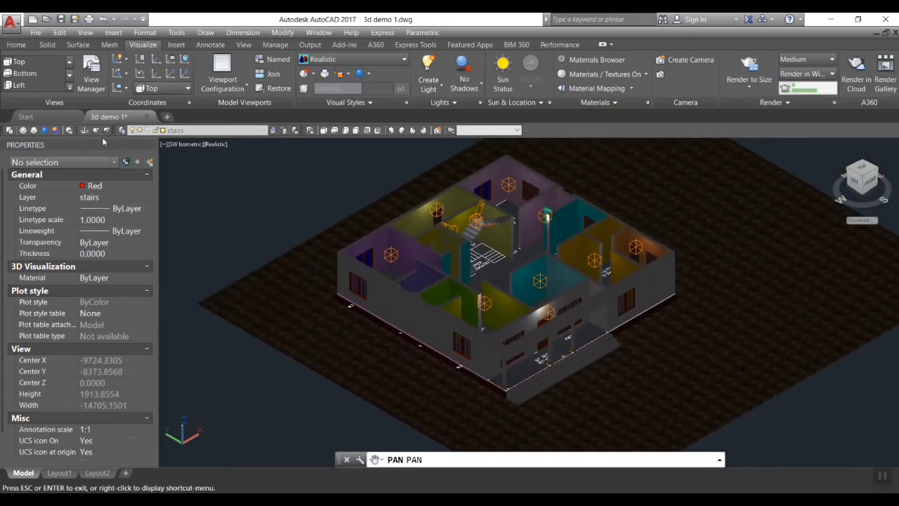
left_click(152, 144)
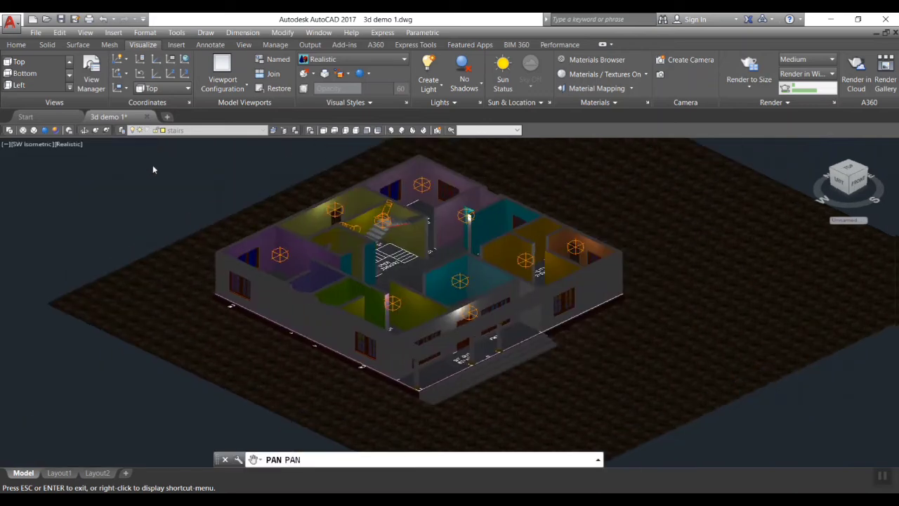
Step: Orbit the house to a new angle facing the front entrance and sit-out
scroll(516, 322, "up", 3)
scroll(516, 322, "down", 3)
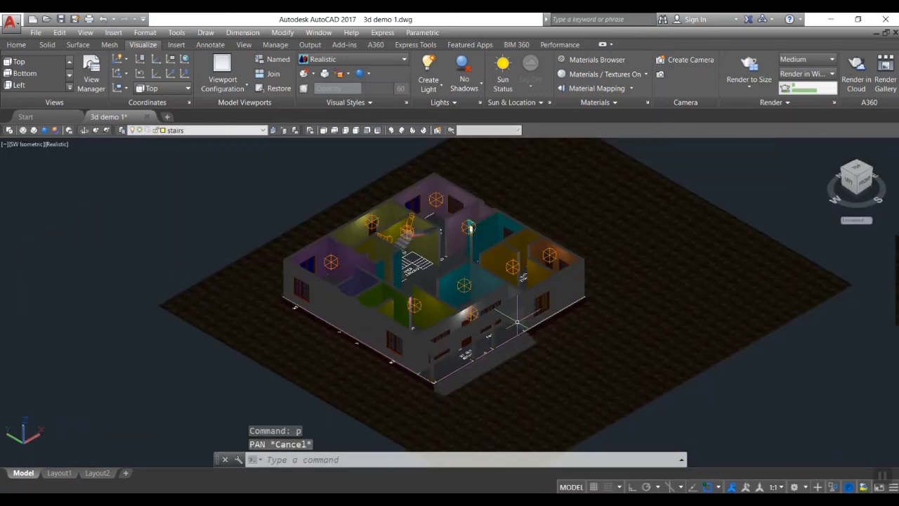
scroll(516, 321, "up", 2)
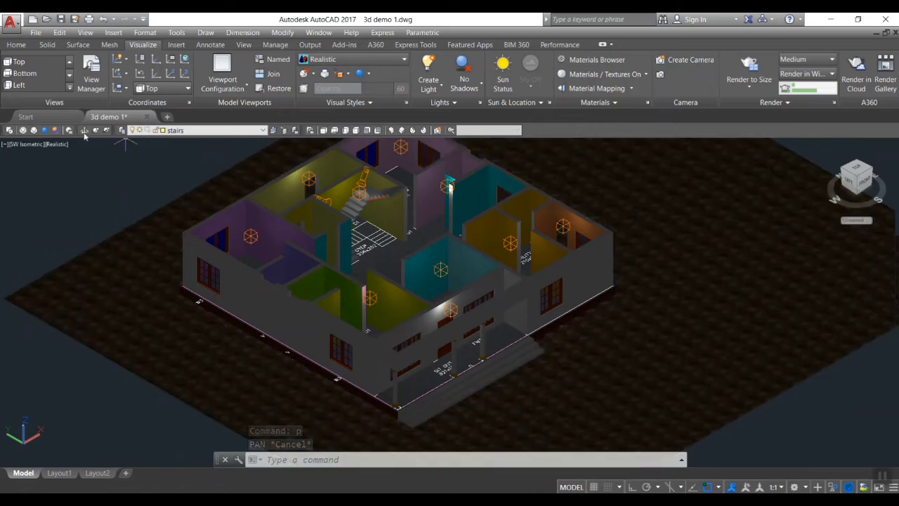
mouse_move(229, 222)
middle_mouse_down("shift")
mouse_move(242, 210)
mouse_move(299, 207)
middle_mouse_up("shift")
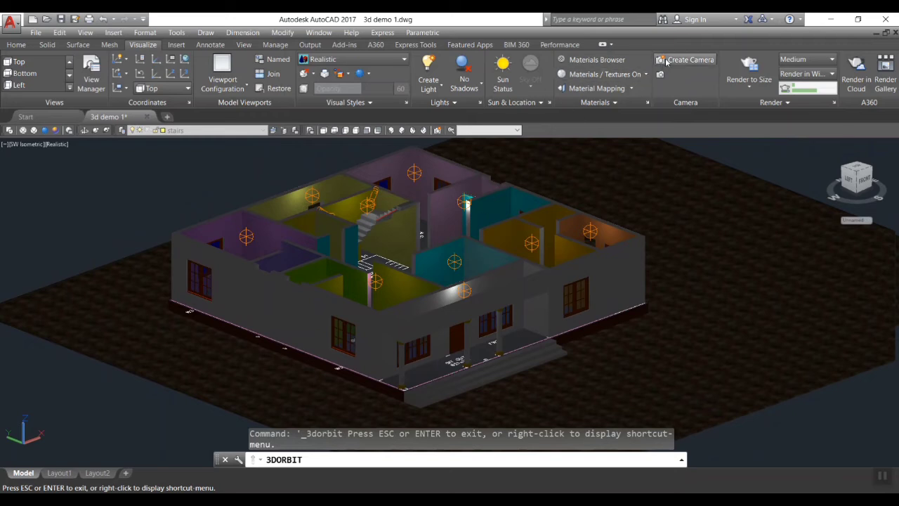
Step: Render the front-entrance view to size and inspect the finished night render
key("Escape")
left_click(751, 65)
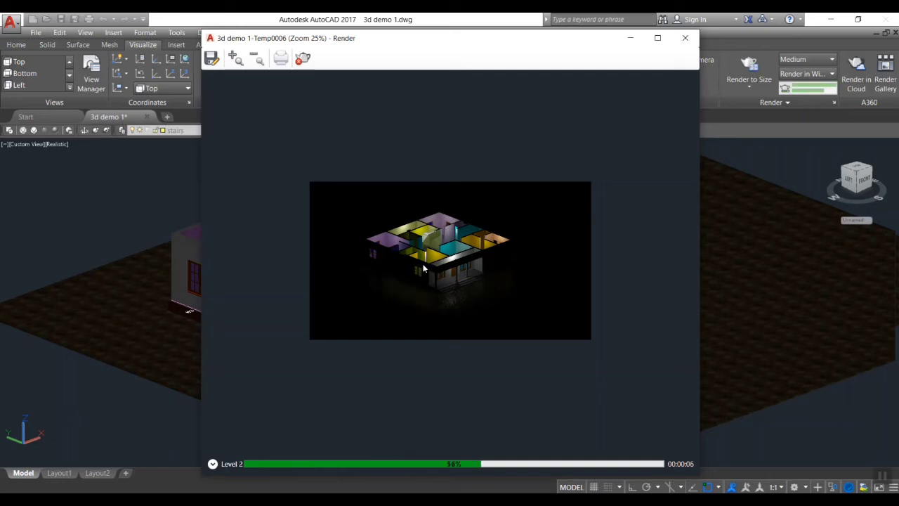
scroll(477, 273, "up", 2)
scroll(479, 265, "down", 2)
scroll(479, 266, "up", 2)
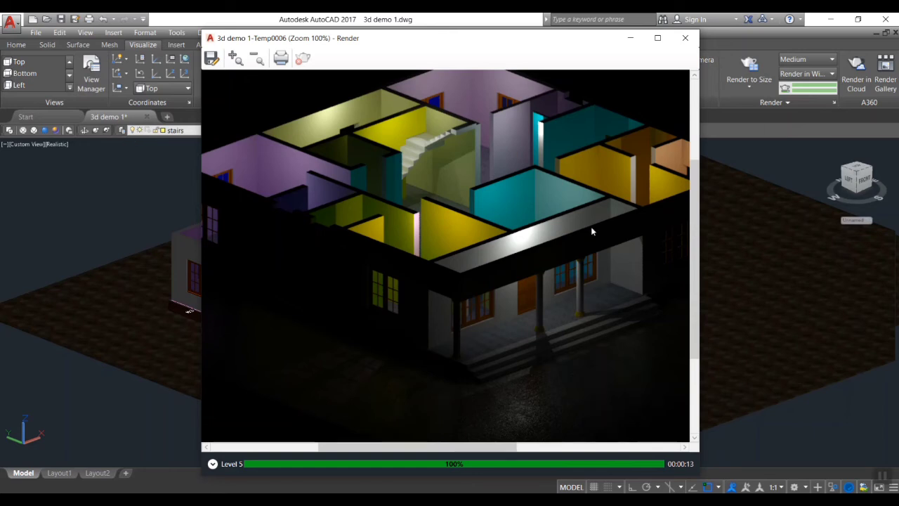
scroll(450, 212, "down", 1)
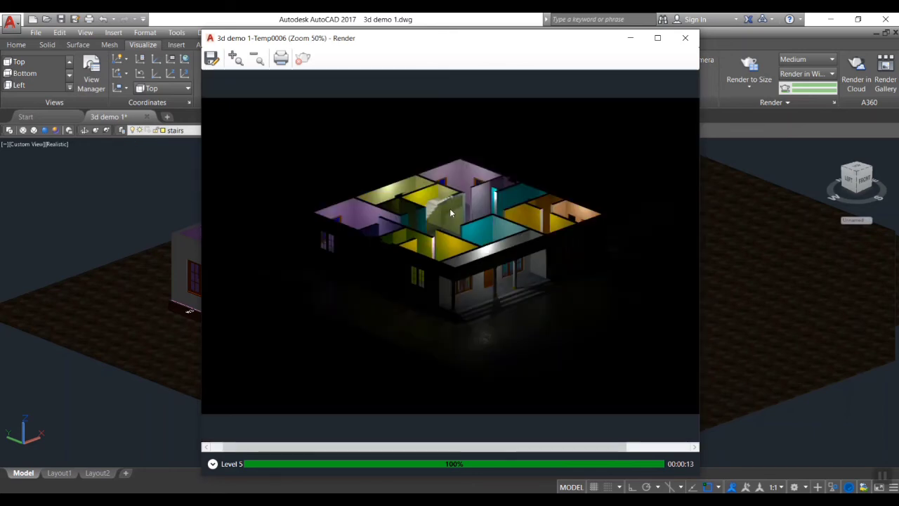
scroll(450, 212, "up", 1)
scroll(450, 212, "down", 1)
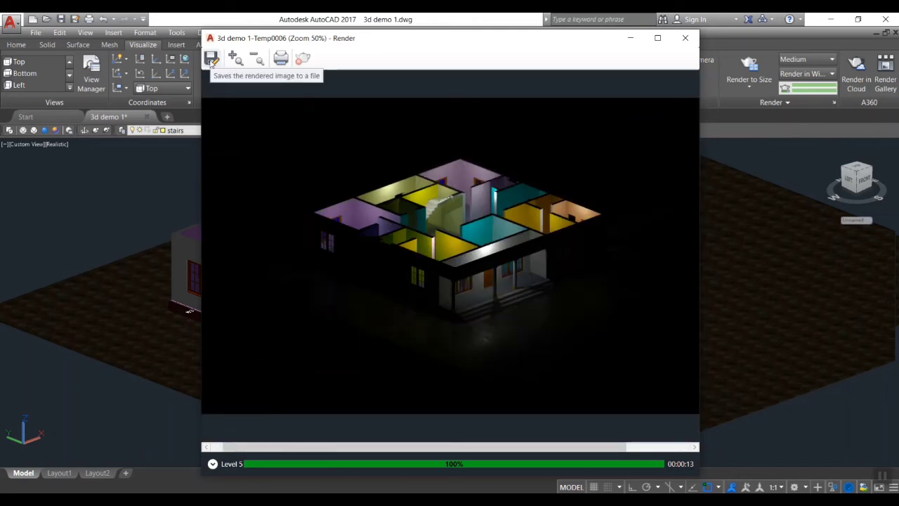
Step: Save the render as a 32-bit PNG image and close the Render window
left_click(211, 59)
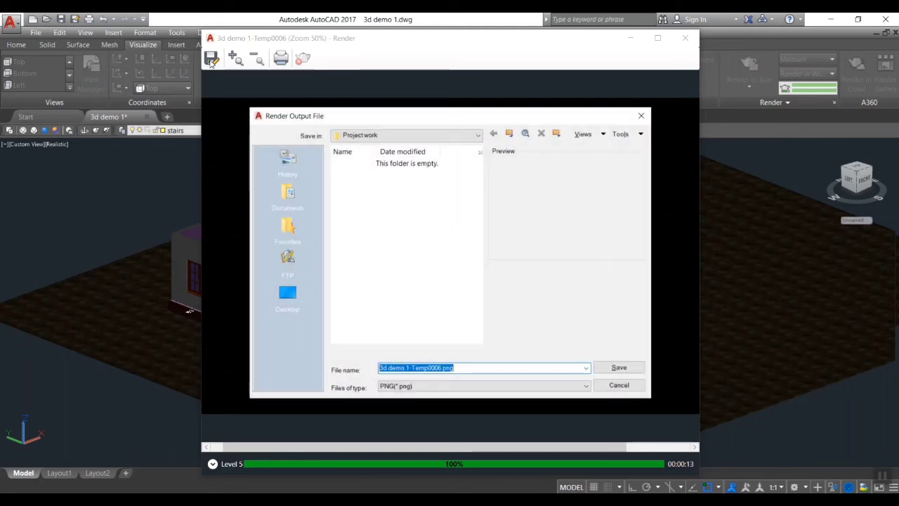
left_click(430, 387)
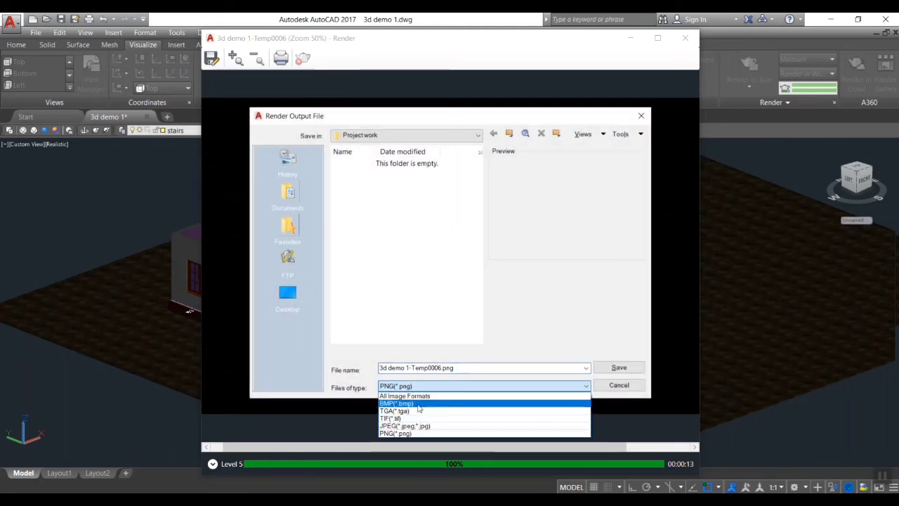
left_click(514, 387)
left_click(616, 367)
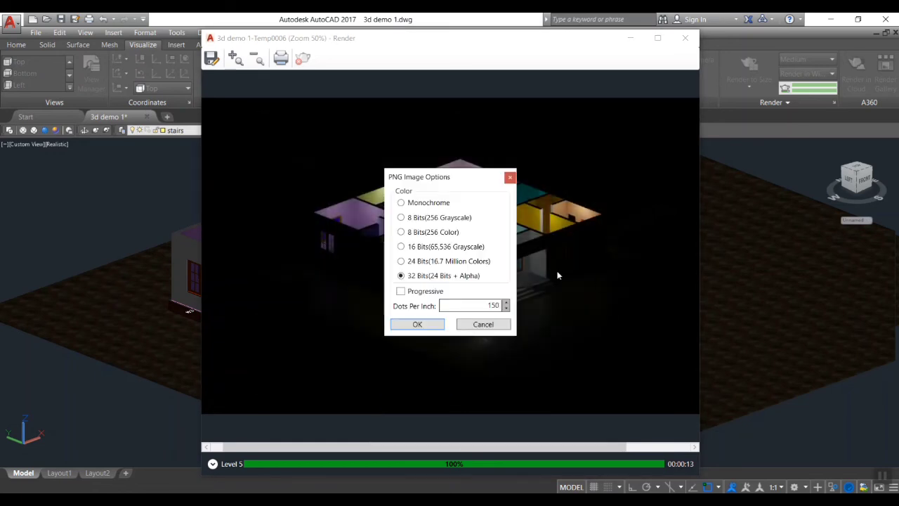
left_click(411, 323)
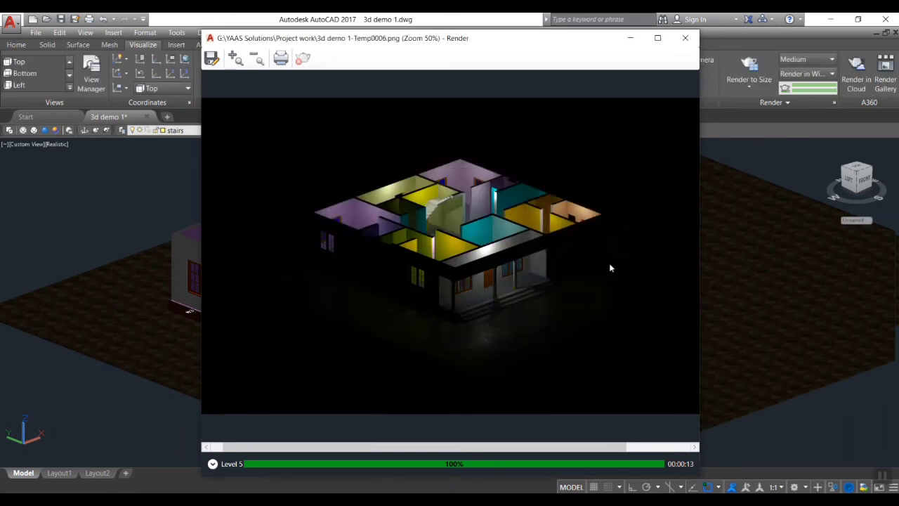
left_click(685, 38)
Step: Save the drawing with Ctrl+S
scroll(669, 330, "up", 3)
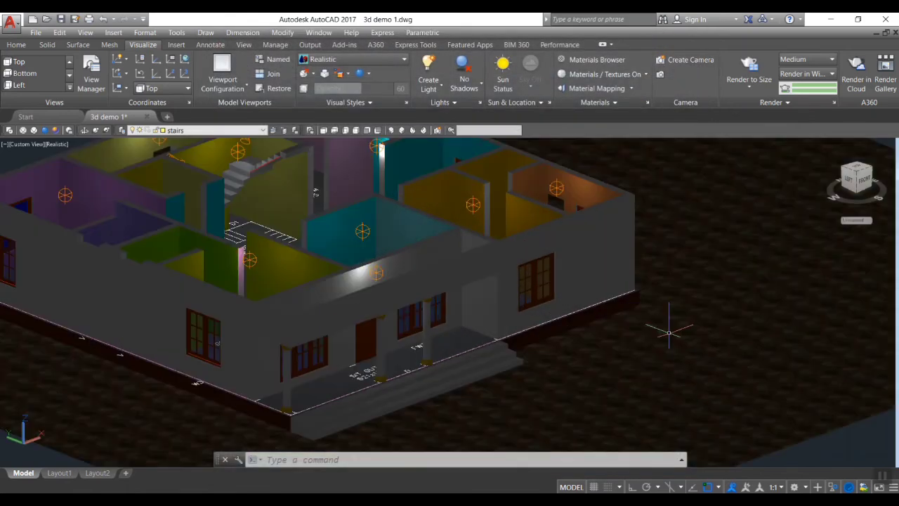
scroll(668, 330, "down", 3)
key("ctrl+s")
Step: End object isolation to restore the roofed upper storey, then orbit to a low front view
right_click(708, 152)
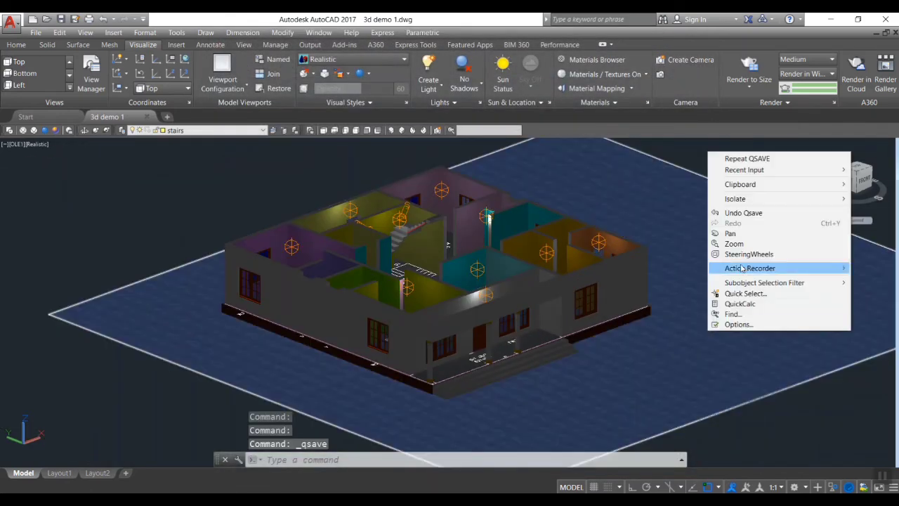
mouse_move(734, 199)
left_click(660, 219)
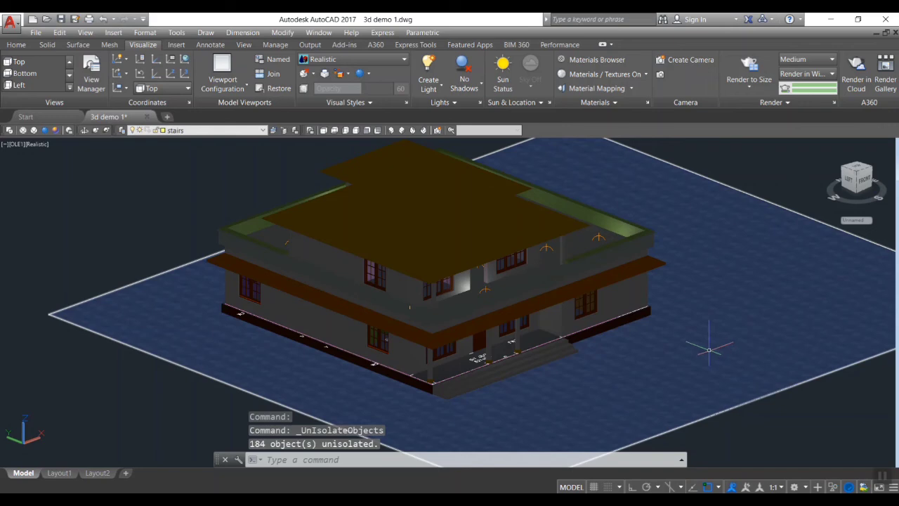
key("Escape")
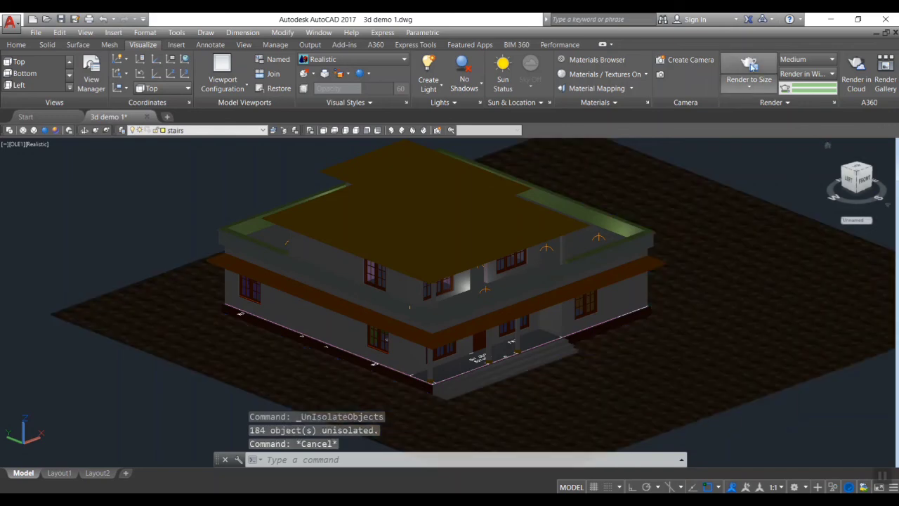
middle_click_drag(707, 349, 468, 434, "shift")
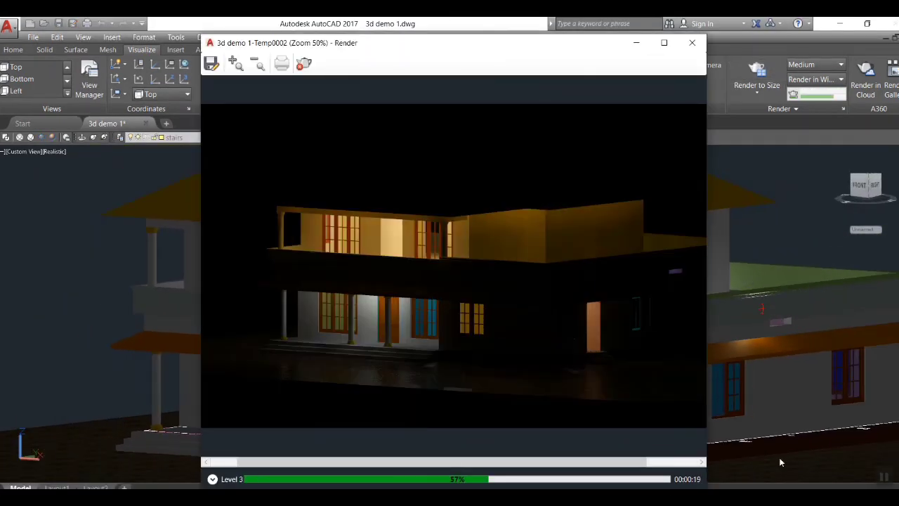